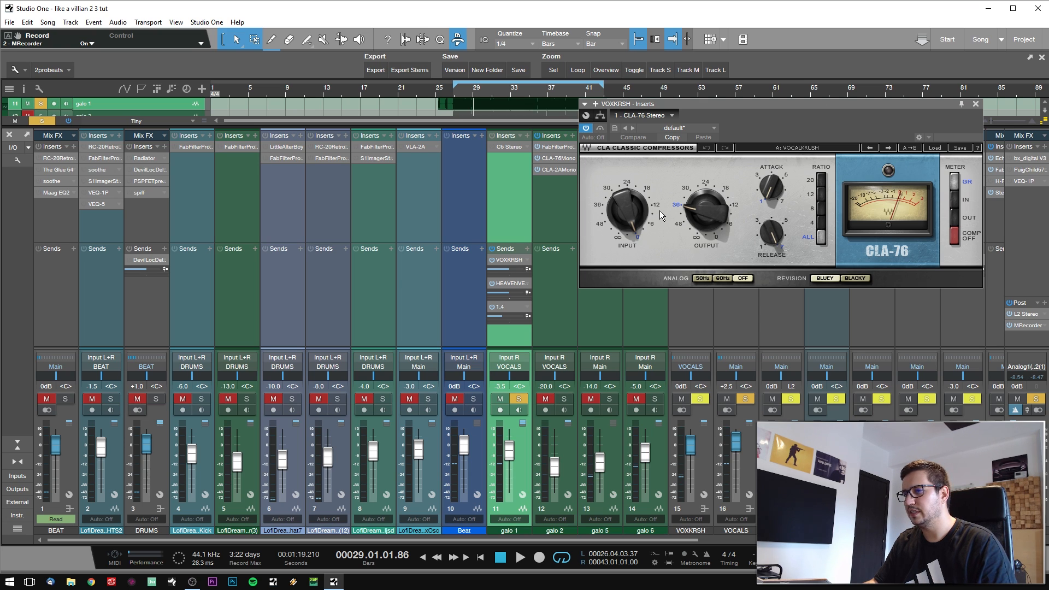
- Inspect the HEAVENVERB send's reverb, close it, and open the C6 Stereo insert on the galo 1 vocal channel
click(509, 283)
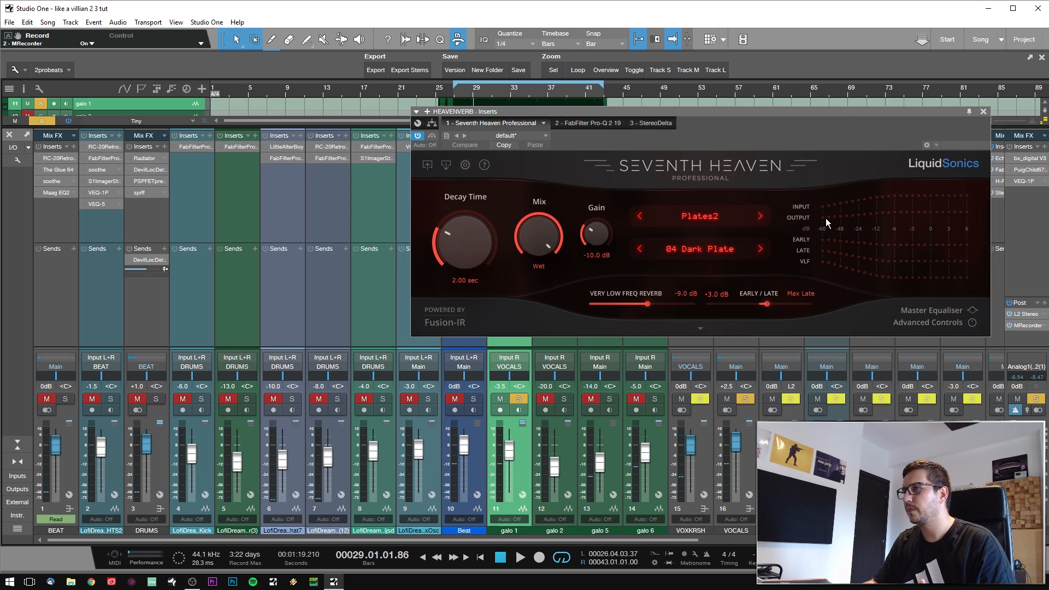
click(983, 112)
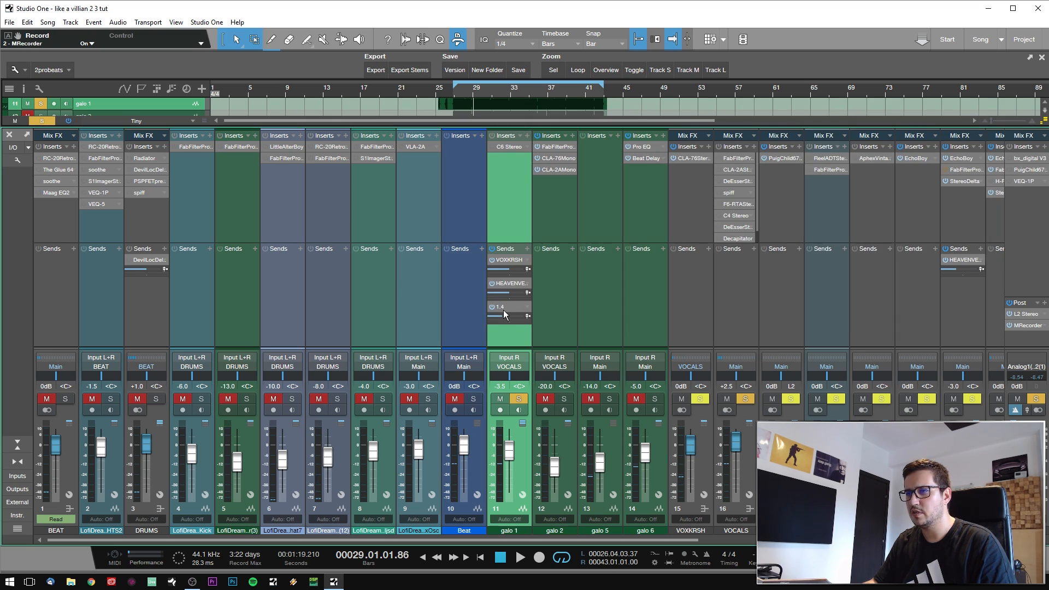
click(489, 320)
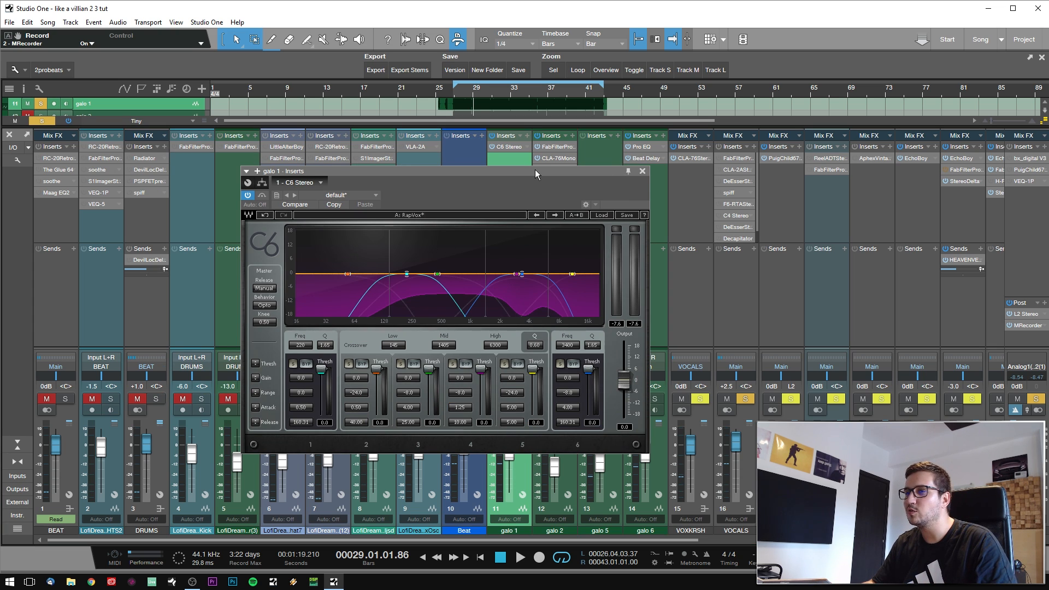
drag(534, 170, 539, 170)
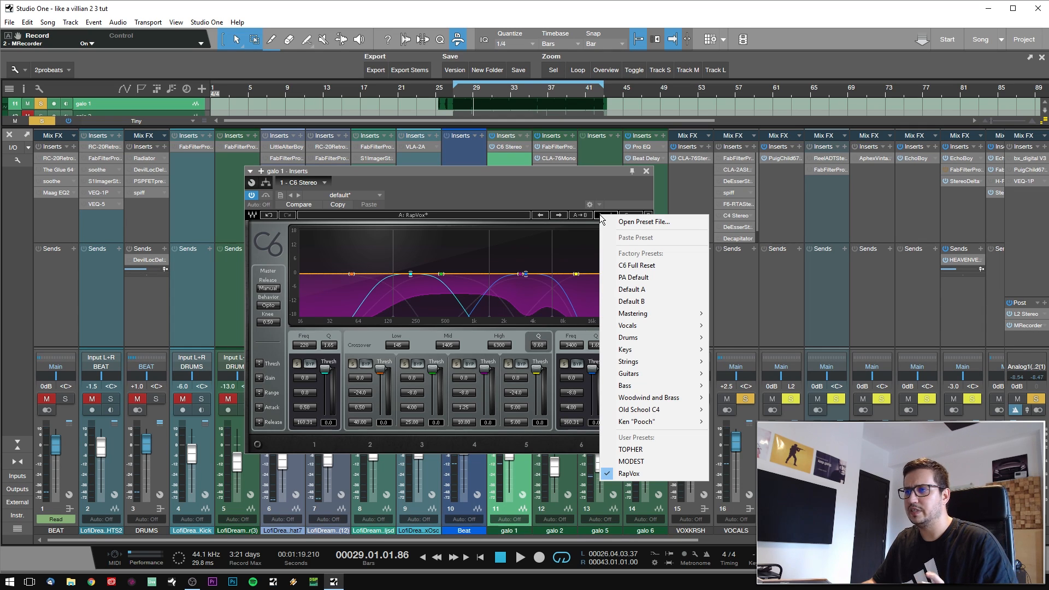
- Load the C6 Full Reset preset for comparison and reload the RapVox user preset
click(635, 266)
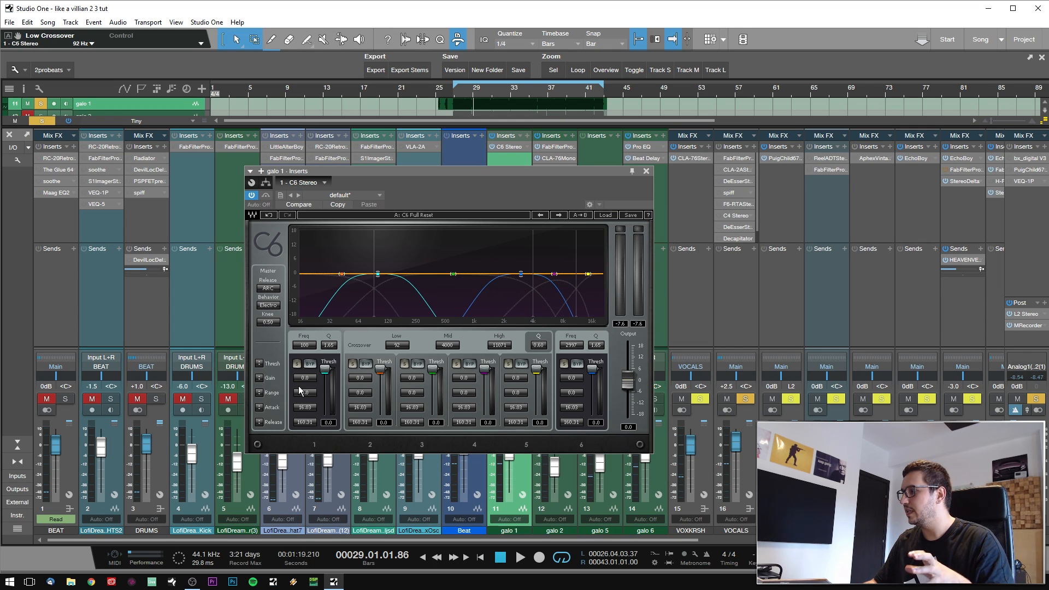
click(605, 215)
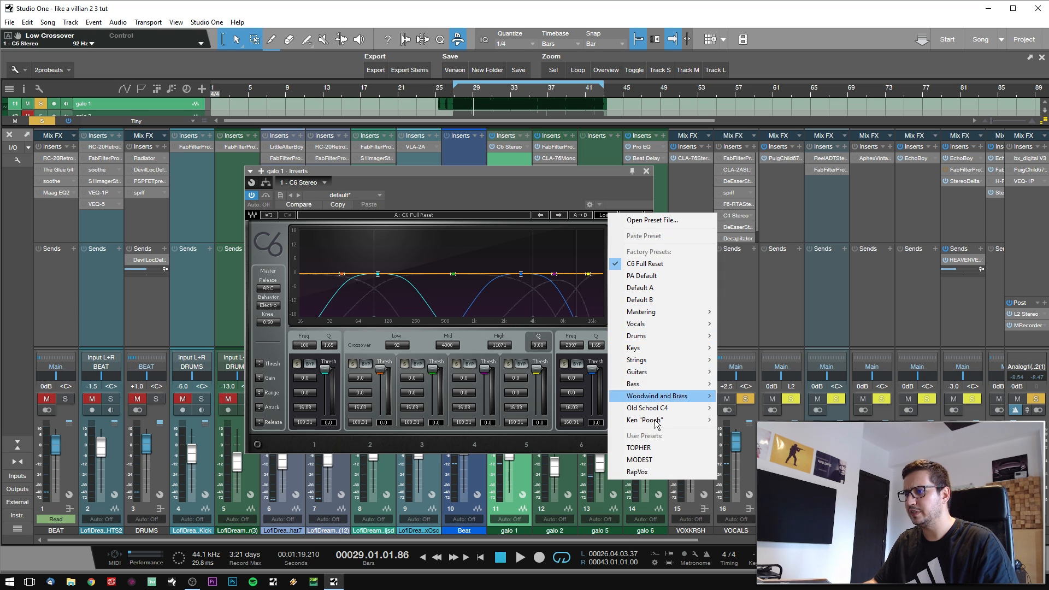
click(635, 372)
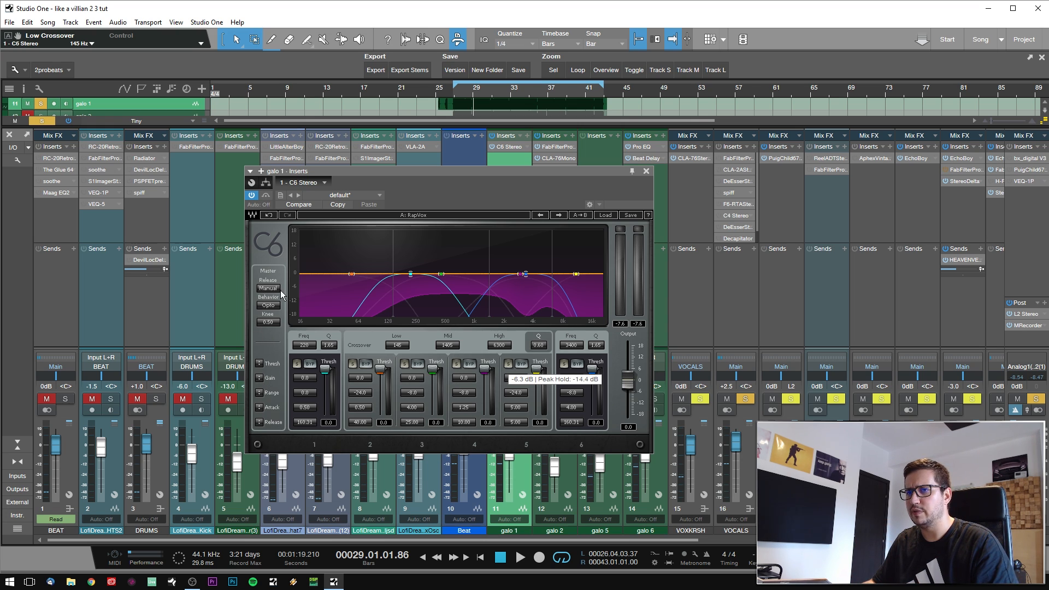
- Solo band 6 of the C6 and set its frequency to 3500 Hz while playing the vocal, stopping playback when finished
click(296, 364)
click(297, 364)
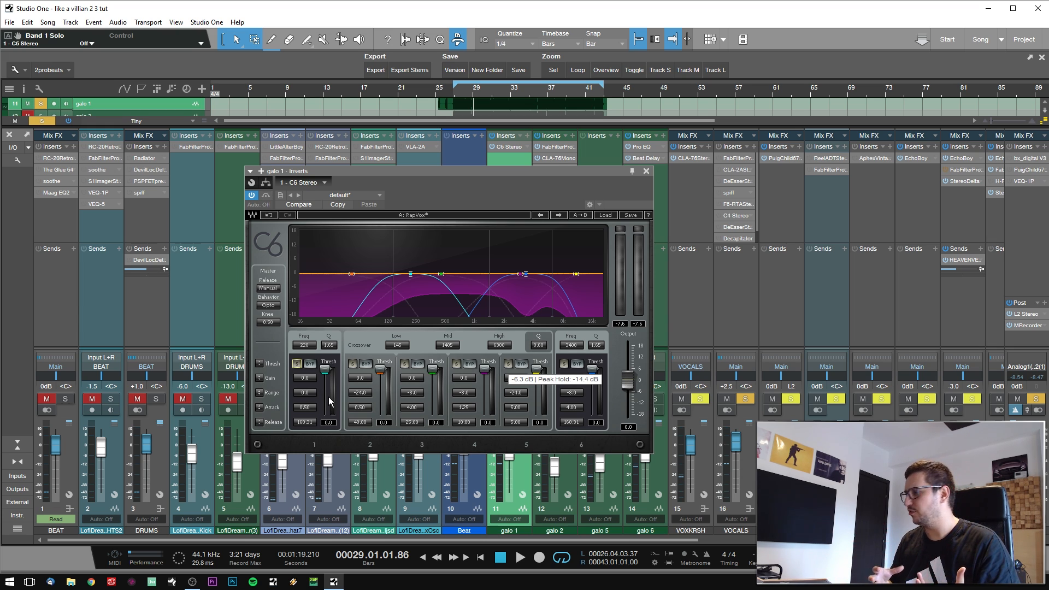
click(566, 366)
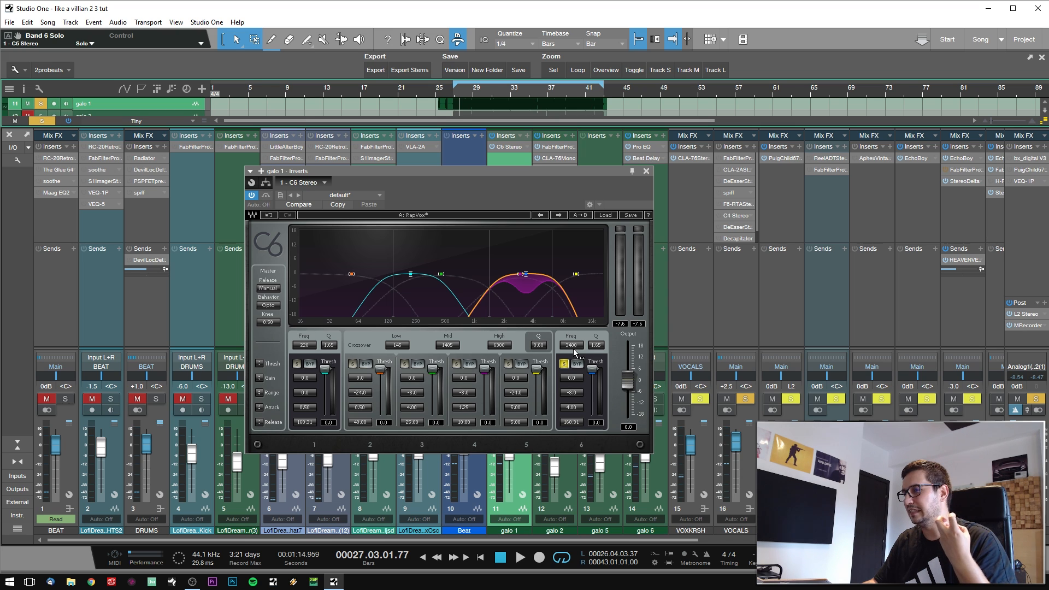
key(space)
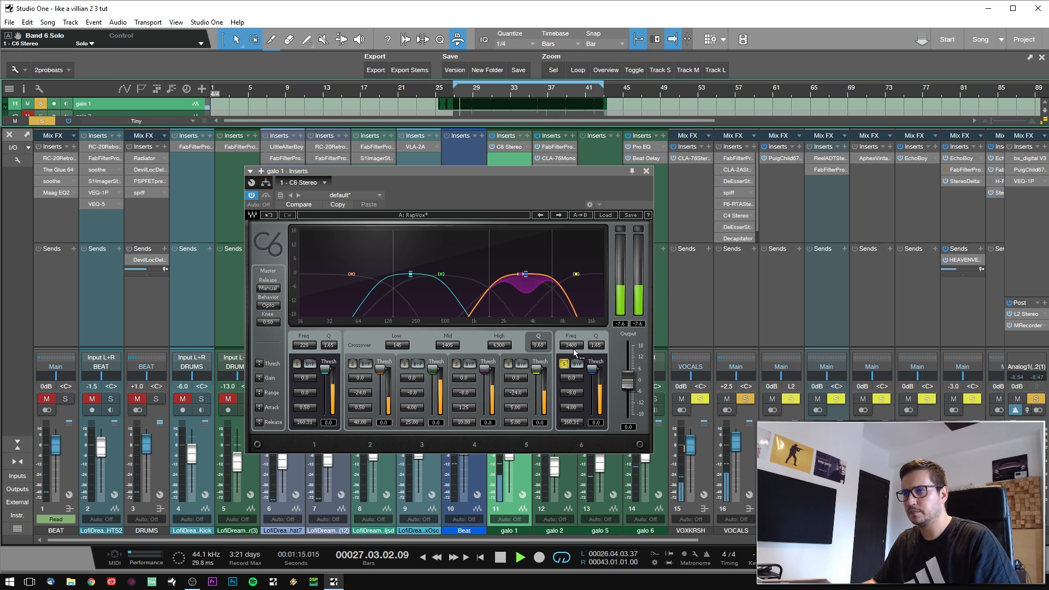
mouse_move(573, 347)
mouse_down()
mouse_move(590, 347)
mouse_move(553, 347)
mouse_move(575, 347)
mouse_up()
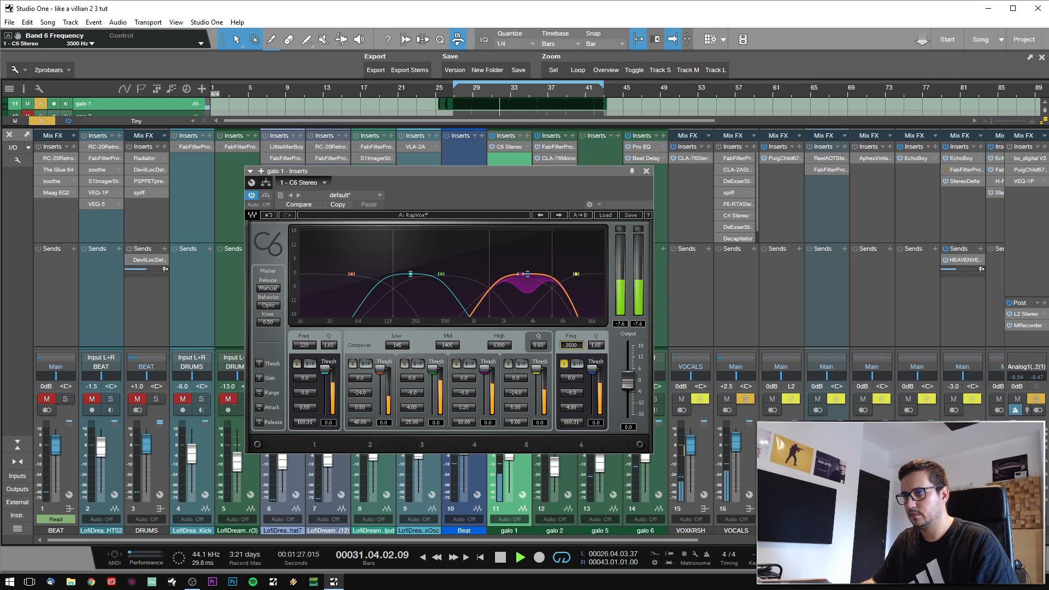
key(space)
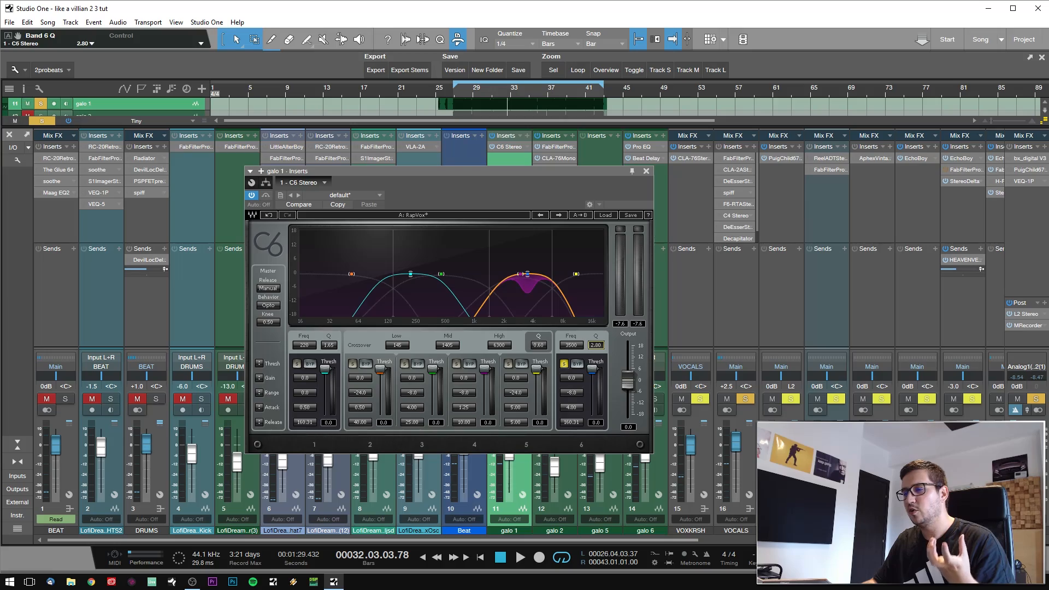
- Try a narrower Q of 2.80 and a threshold of -10.1 dB on band 6, restoring both settings
drag(596, 346, 596, 338)
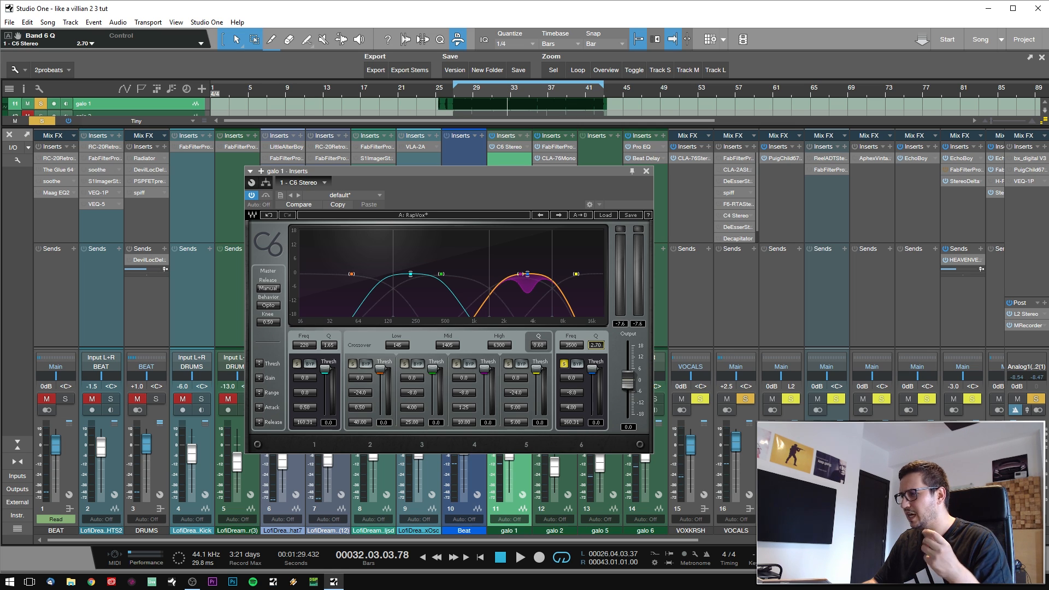
drag(596, 345, 590, 362)
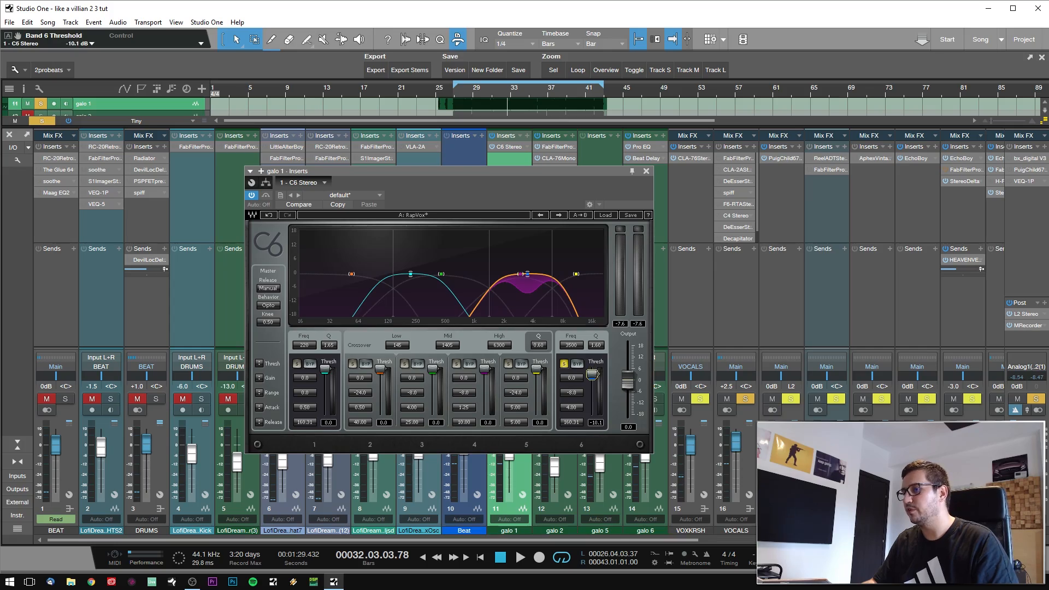
mouse_move(592, 374)
mouse_down()
mouse_move(592, 386)
mouse_move(592, 370)
mouse_up()
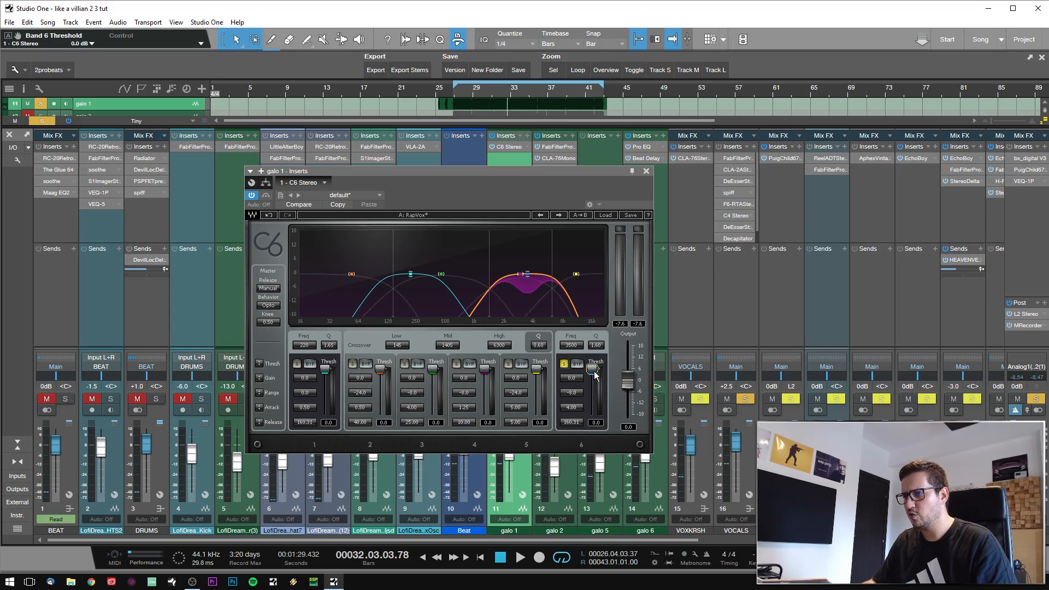
- Confirm band 6's range value and lower its threshold to -28.0 dB during playback
click(572, 394)
key(Return)
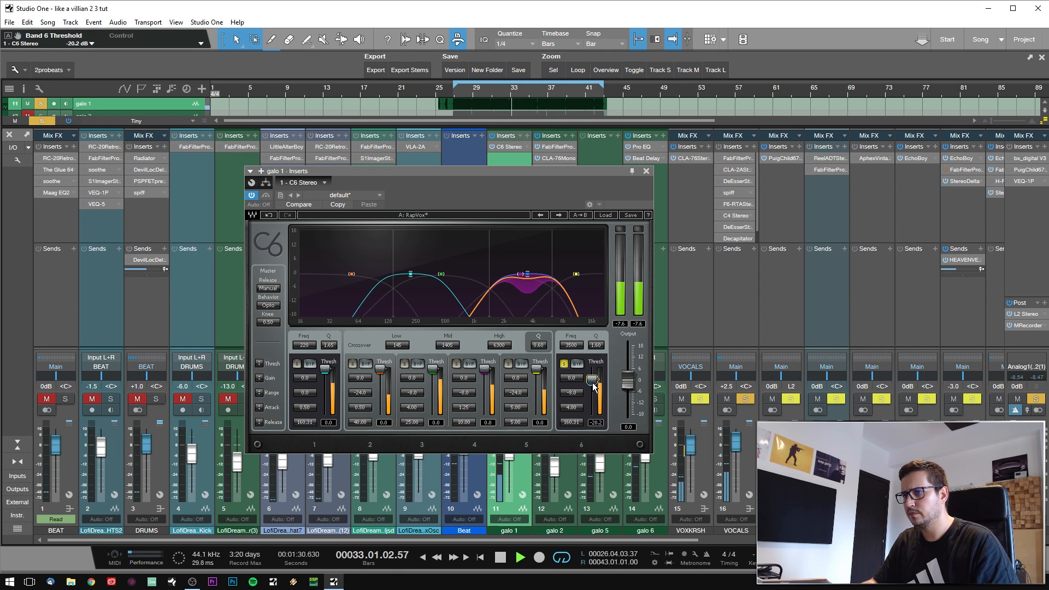
drag(592, 381, 592, 382)
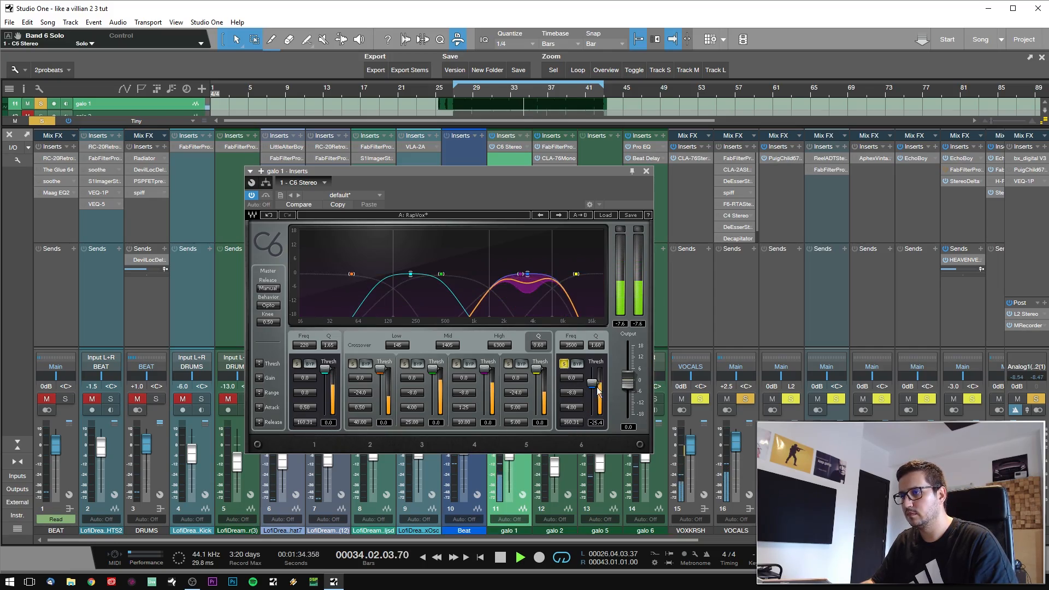
drag(593, 383, 593, 386)
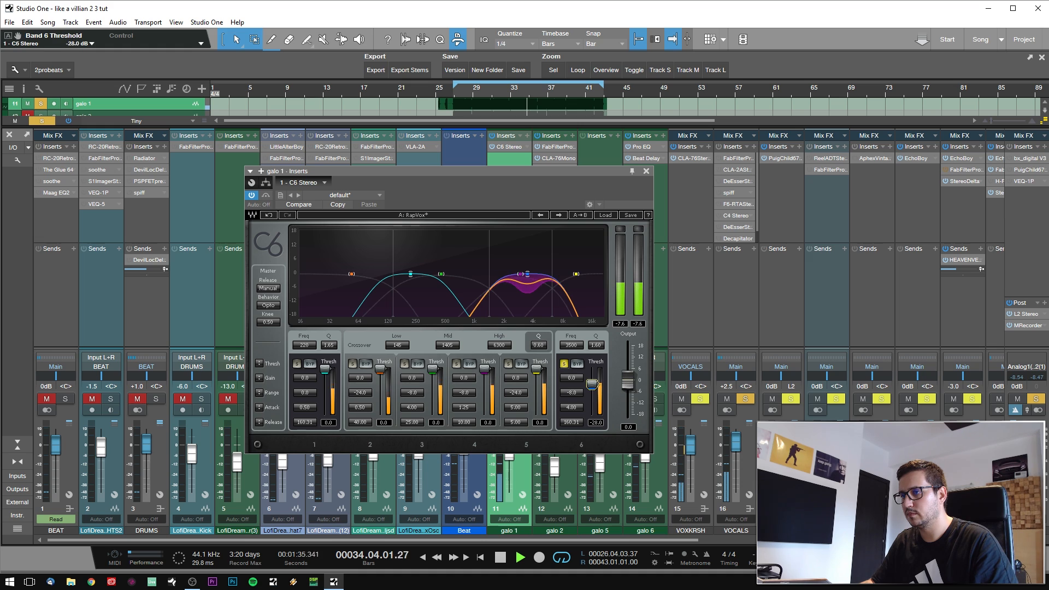
- Compare soloed band 6 against the full vocal and leave its solo off
click(566, 364)
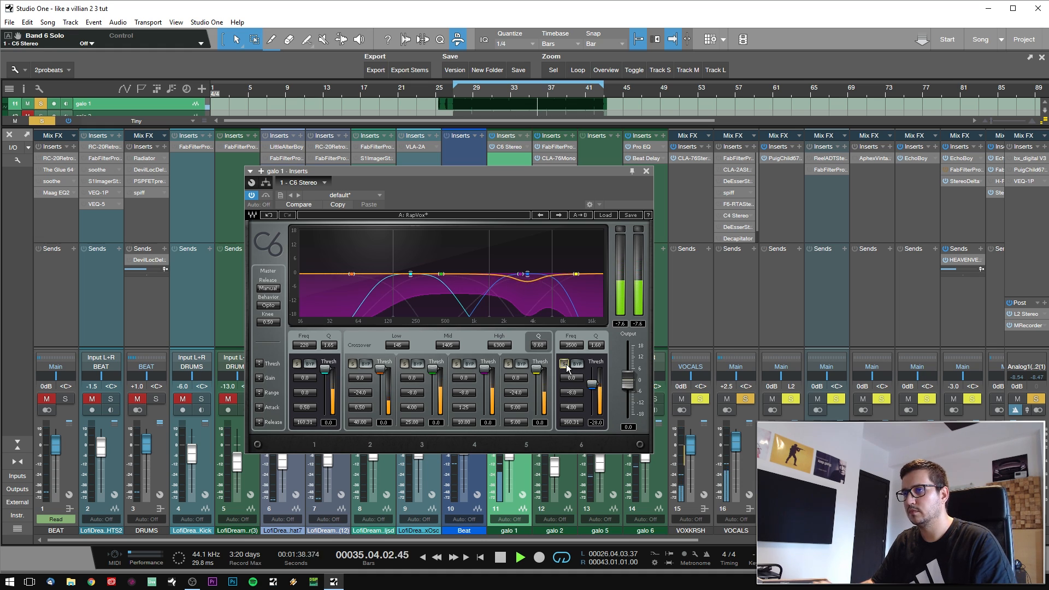
click(566, 364)
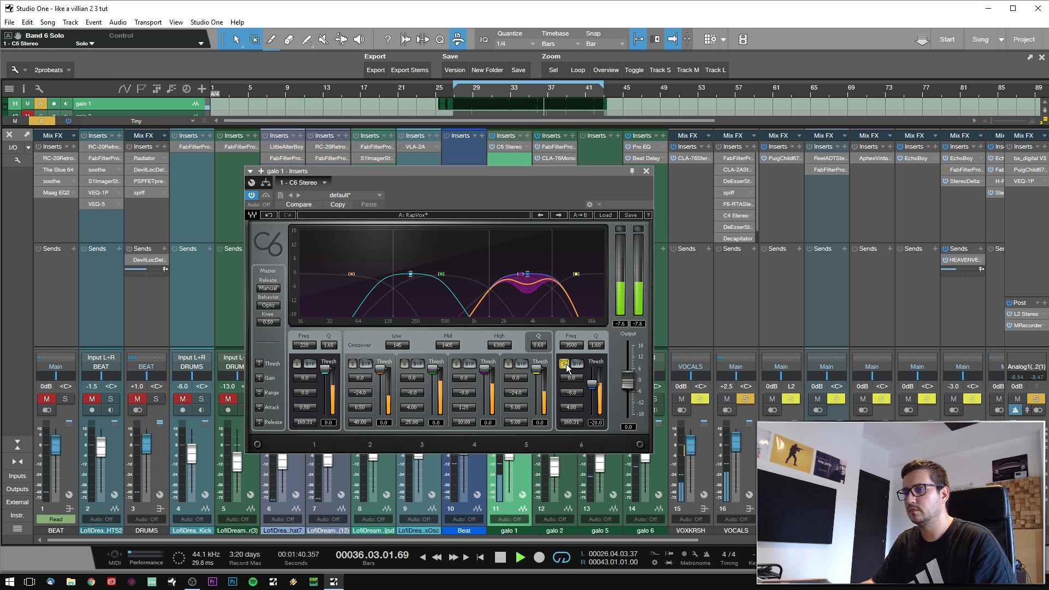
click(566, 363)
- A/B the band 6 compression by toggling its bypass during playback, and briefly recheck the band in solo
click(578, 364)
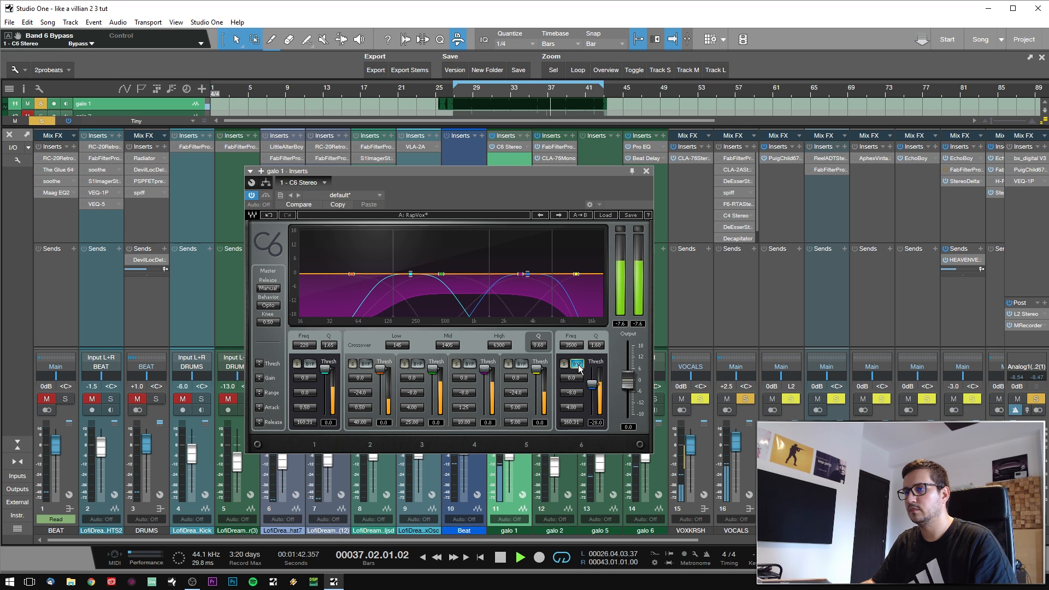
click(577, 364)
click(577, 365)
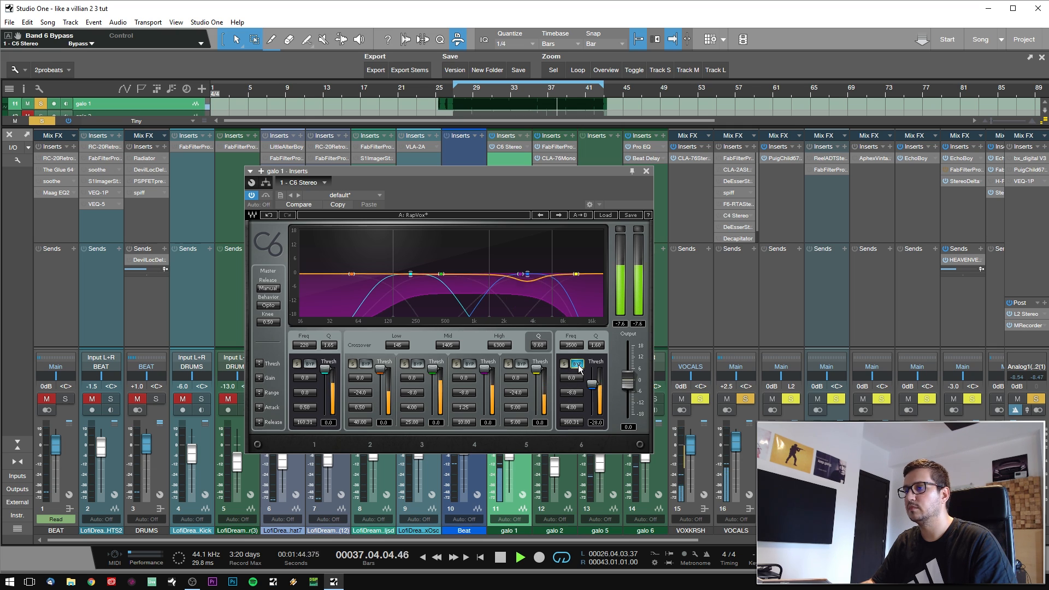
click(578, 364)
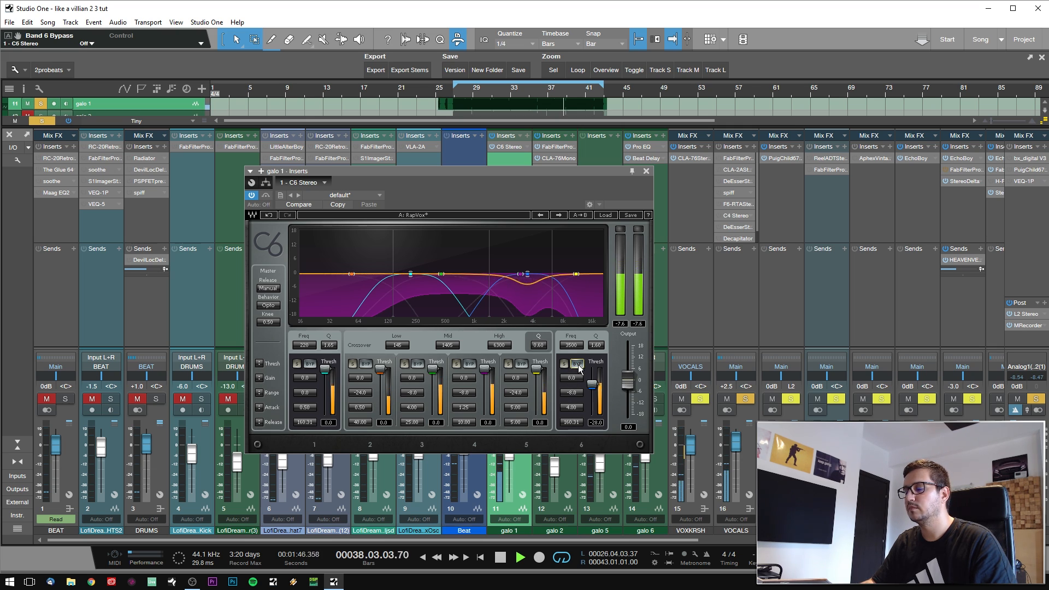
click(578, 364)
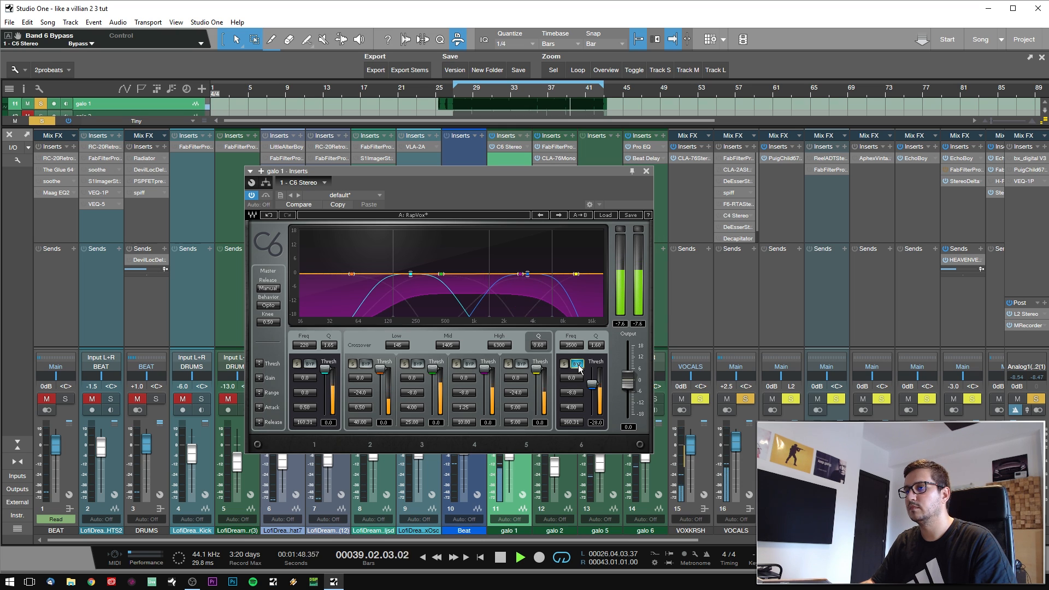
click(577, 364)
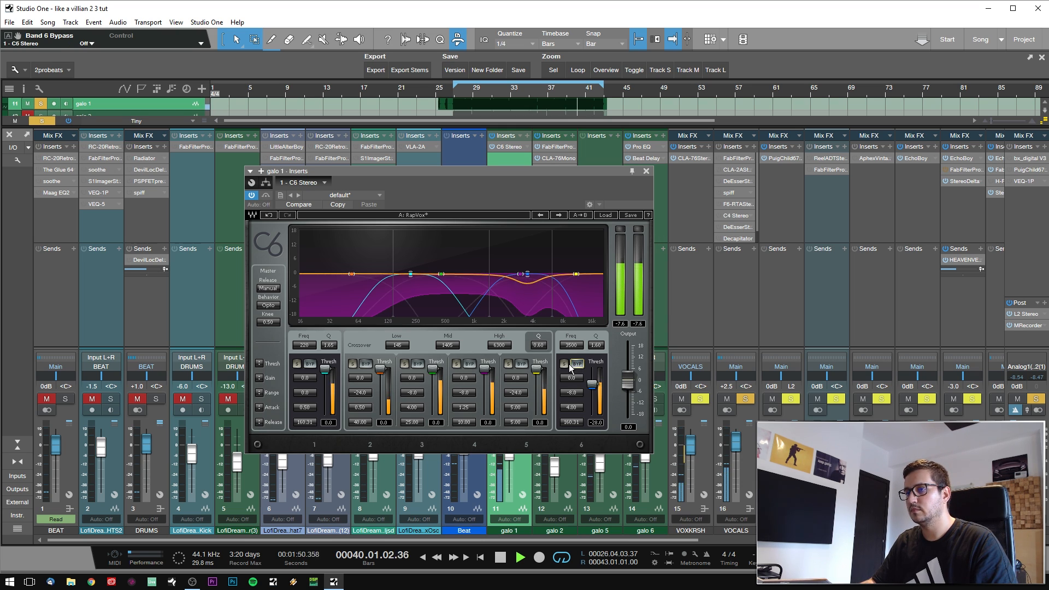
click(564, 364)
click(564, 363)
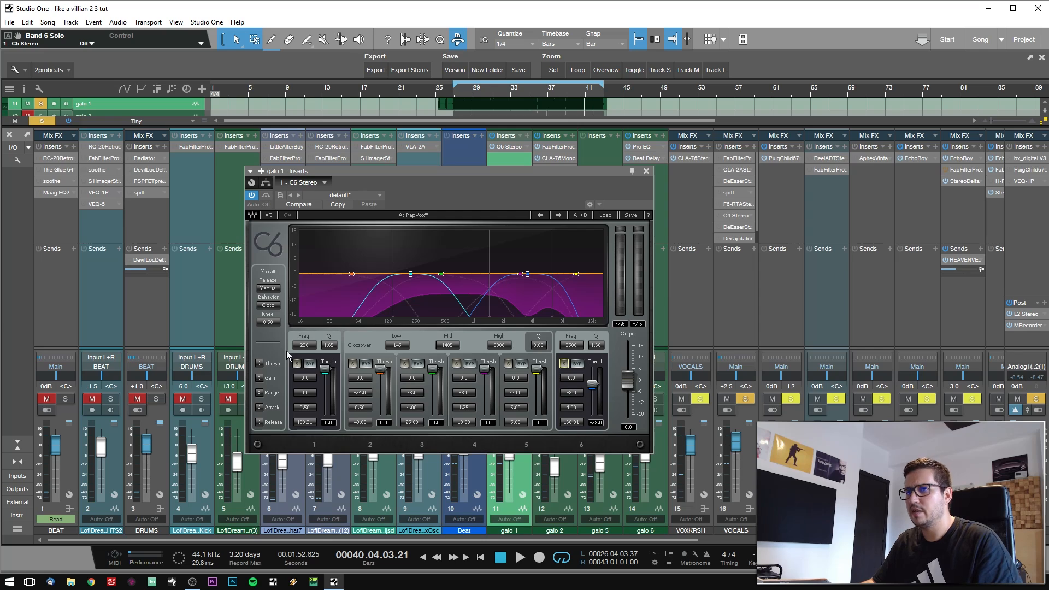
- Solo band 1, set its frequency to 251 Hz during playback, and stop playback and unsolo the band
click(297, 364)
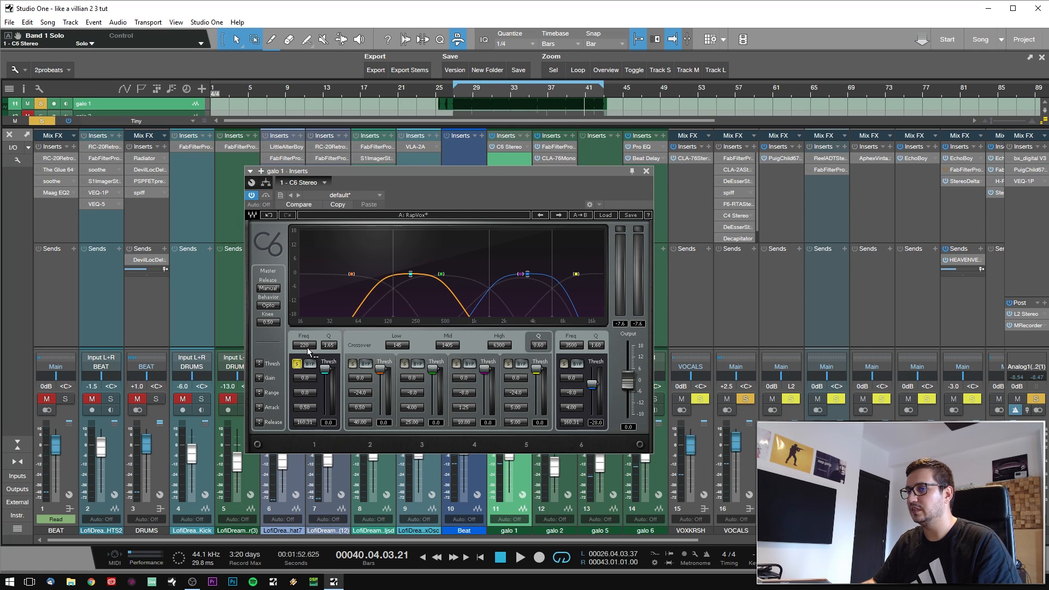
key(space)
mouse_move(308, 349)
mouse_down()
mouse_move(308, 361)
mouse_move(307, 342)
mouse_up()
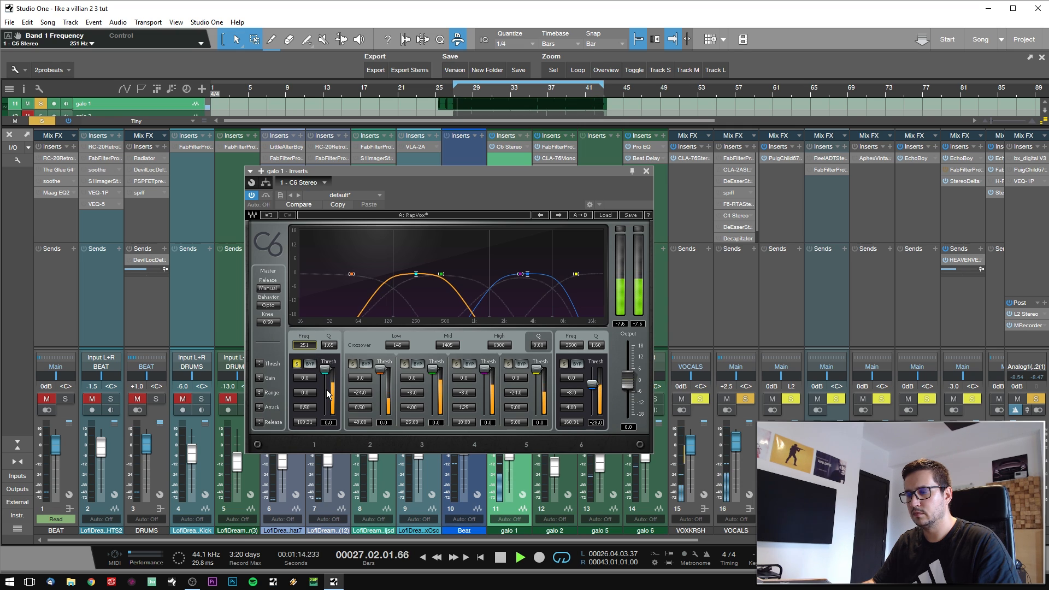
key(space)
click(297, 362)
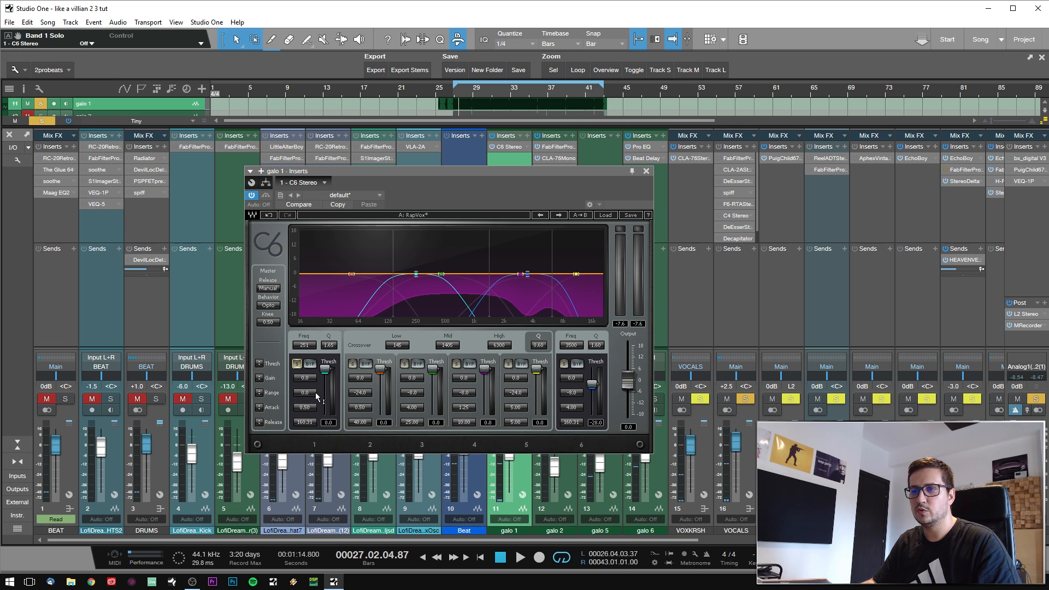
- Set band 1's range to -8 dB and bring its threshold to about -23.3 dB during playback
click(304, 393)
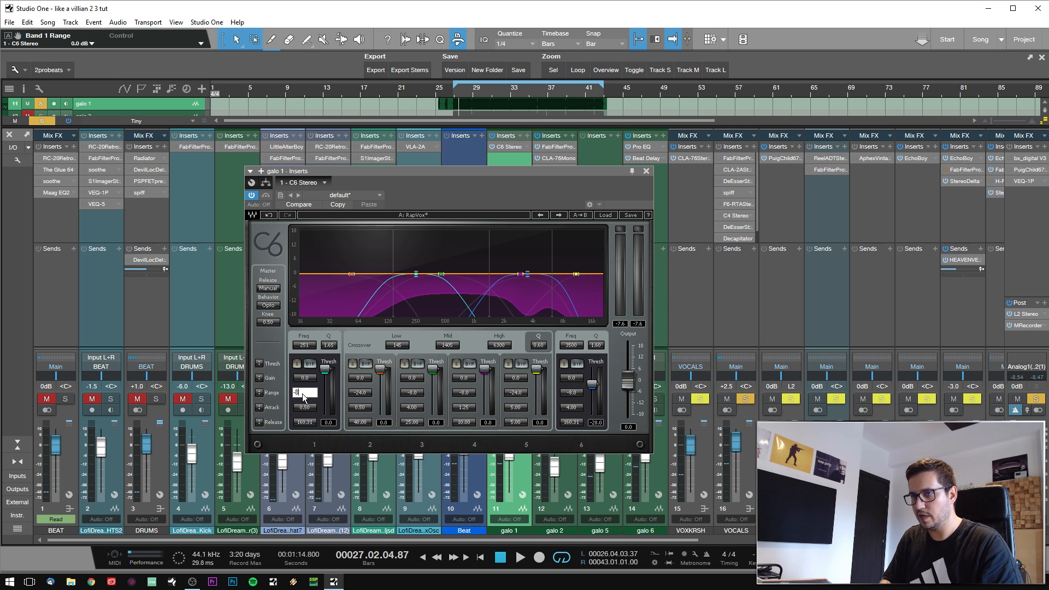
key(Return)
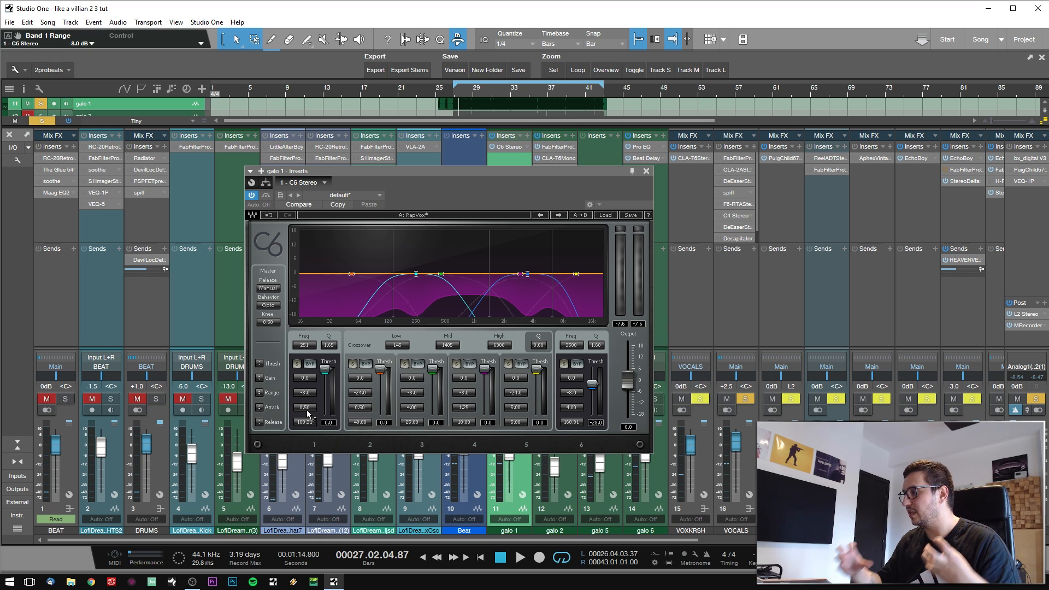
key(space)
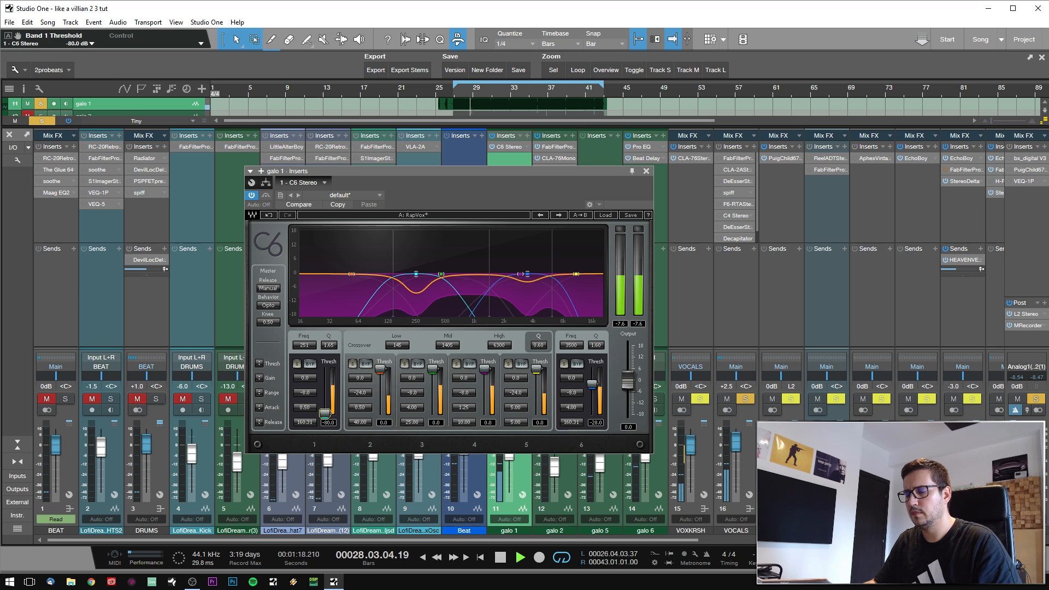
drag(325, 392, 324, 387)
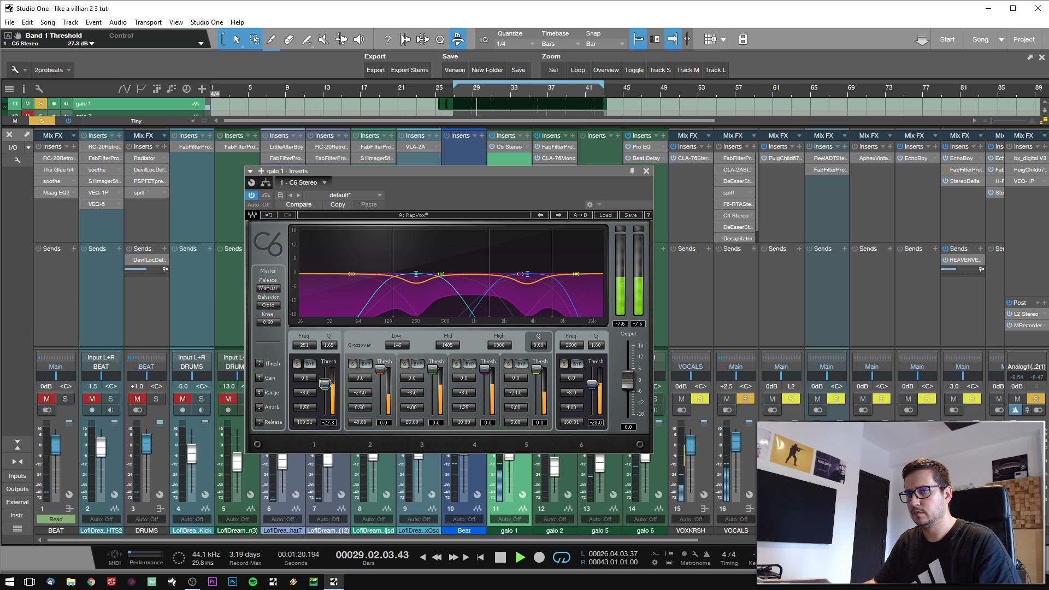
- Adjust band 1's Q, solo the band, and retune it to 225 Hz with a Q of 1.00
drag(328, 346, 328, 336)
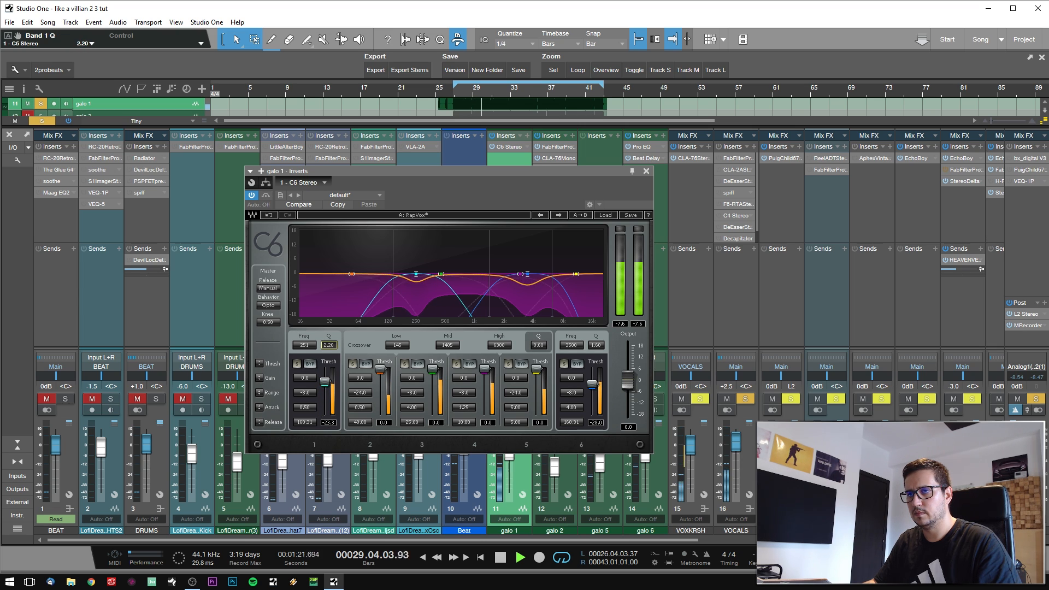
click(296, 364)
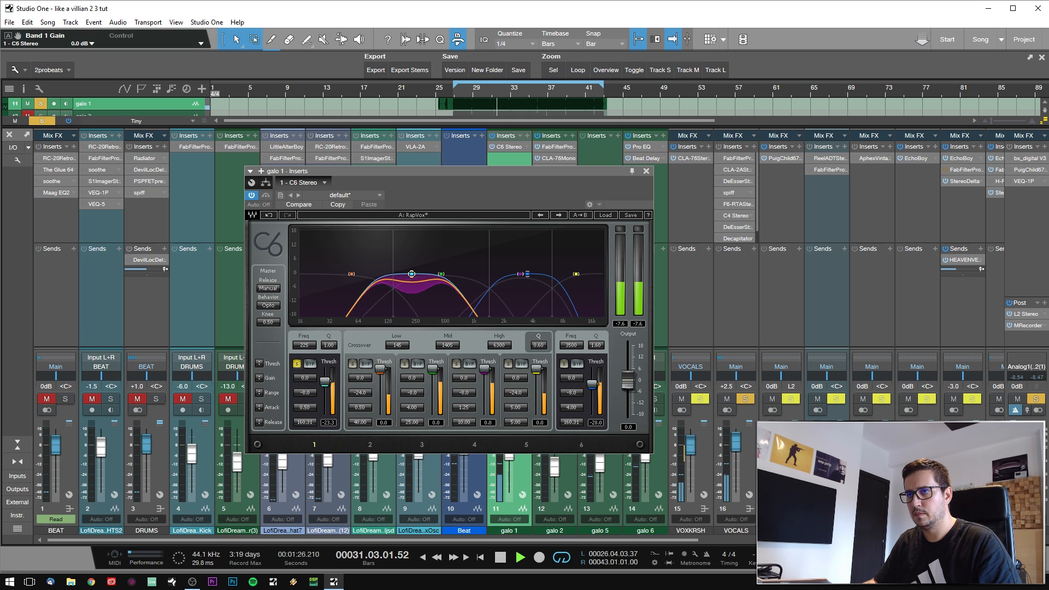
- Lower band 1's threshold to -25 dB during playback, recheck the band in solo, and A/B its bypass before stopping playback
click(297, 364)
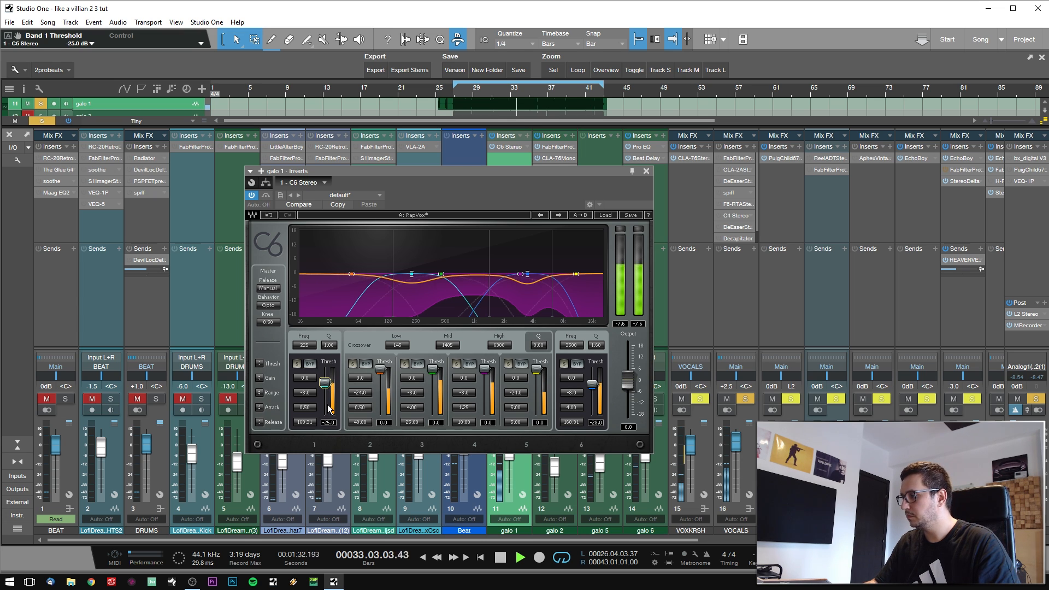
click(297, 364)
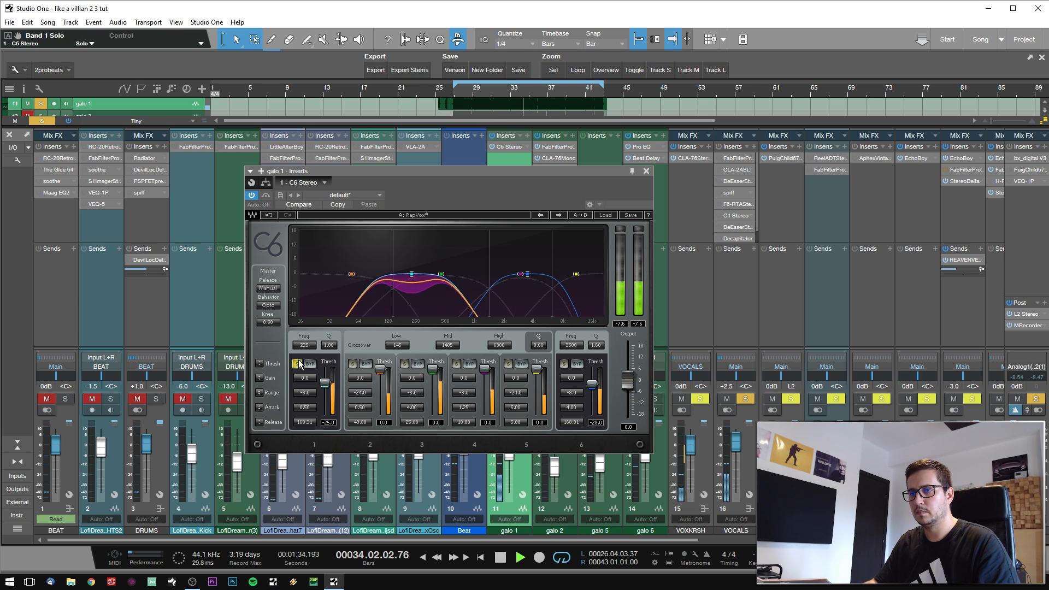
click(297, 364)
click(310, 365)
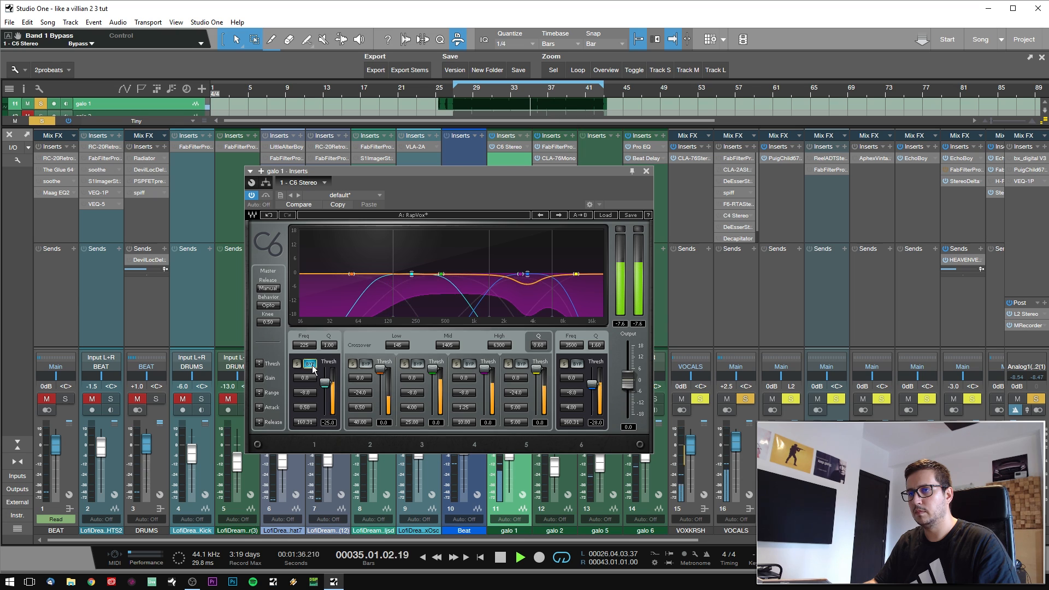
click(310, 364)
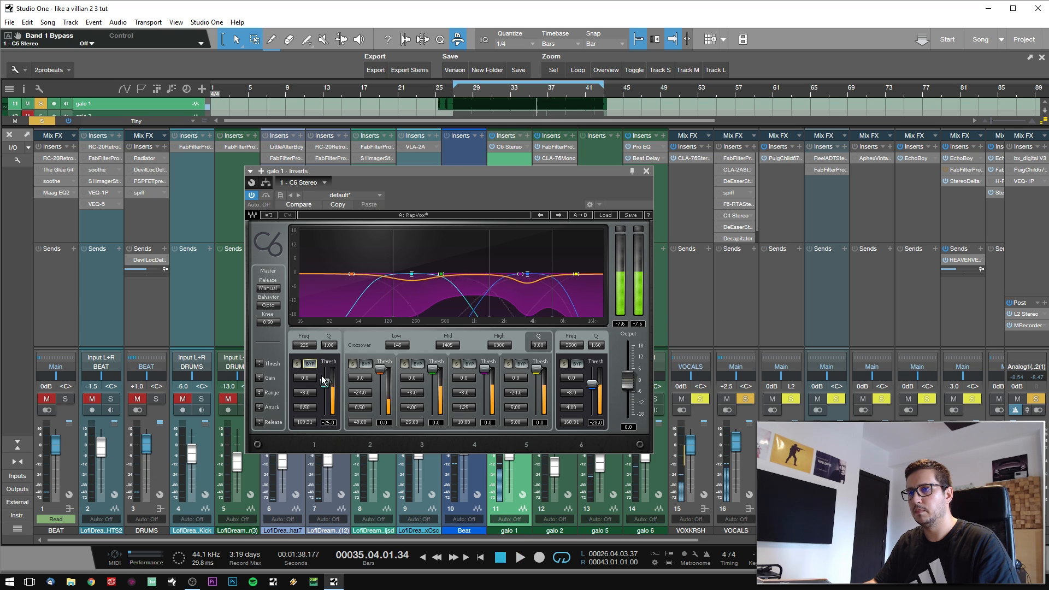
- Lower band 2's threshold to about -44.6 dB during playback, checking the band in solo
click(352, 364)
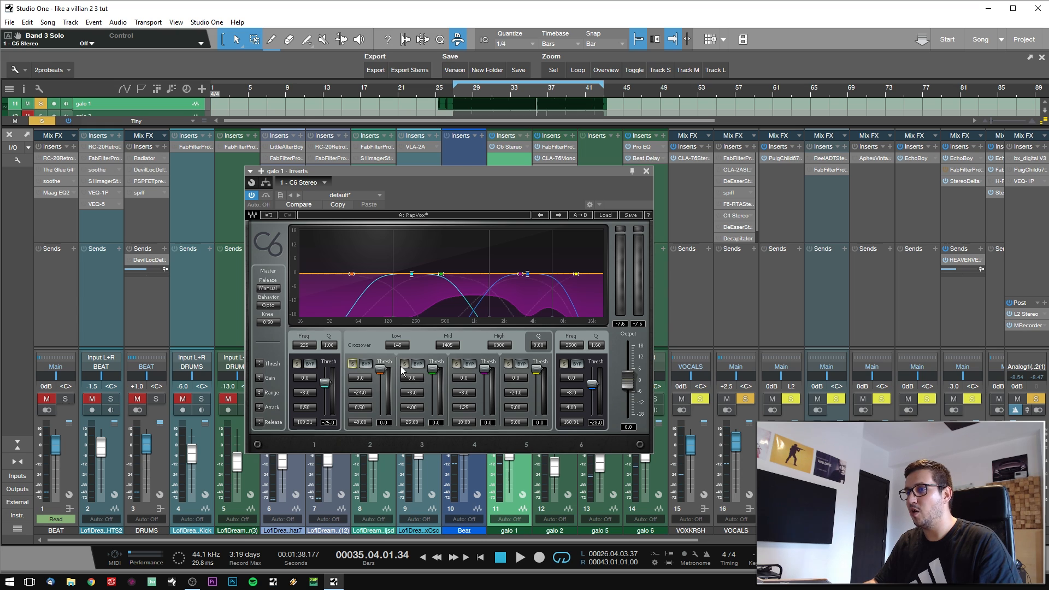
click(352, 364)
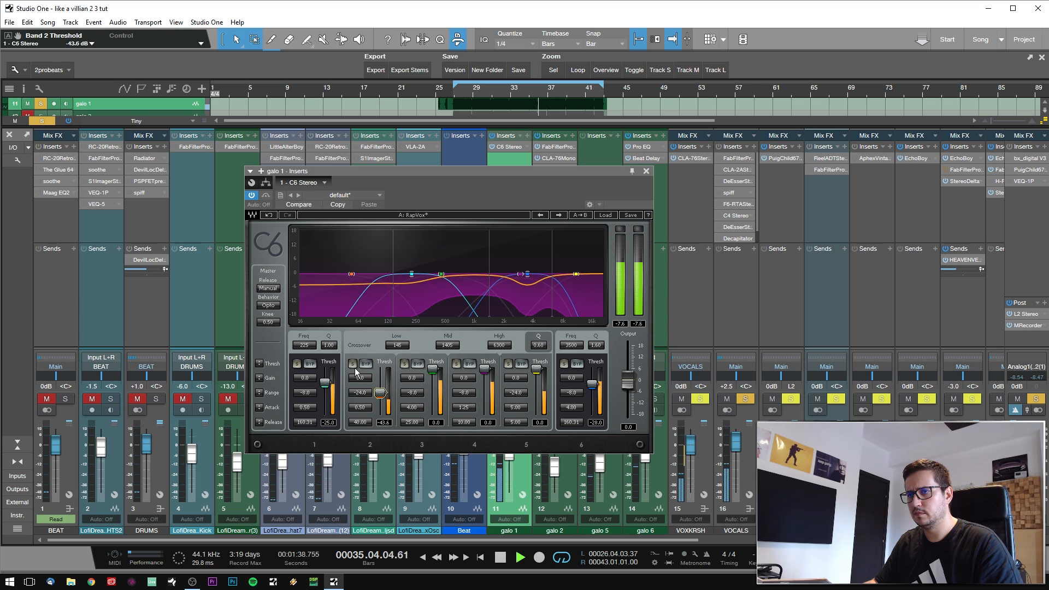
drag(381, 370, 380, 392)
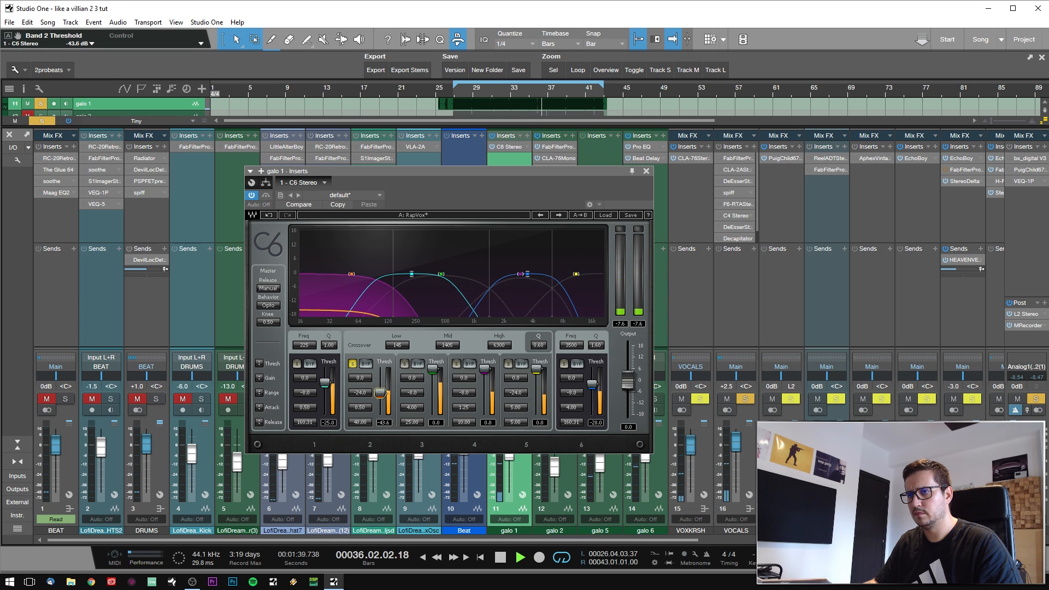
click(352, 364)
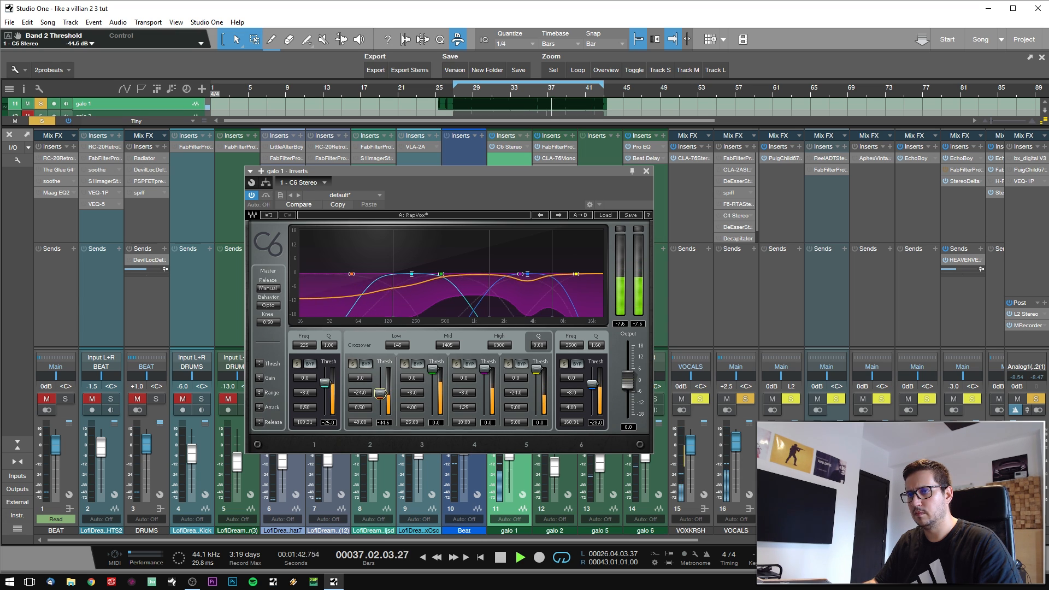
click(352, 364)
- Audition band 3 in solo, lower its threshold to -13 dB, and raise its gain to 0.3 dB
click(405, 364)
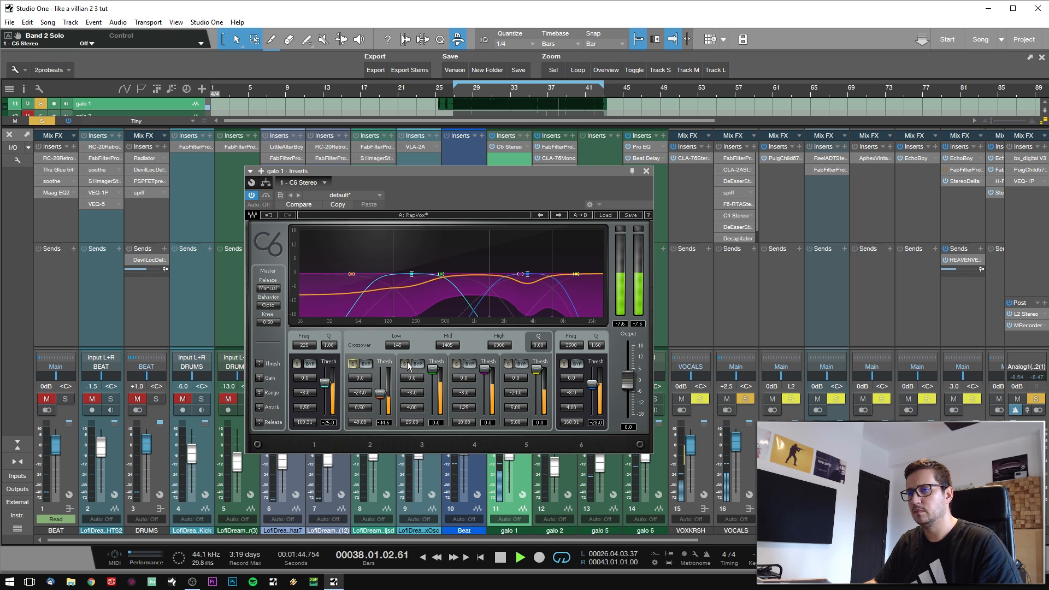
click(405, 364)
drag(432, 369, 432, 375)
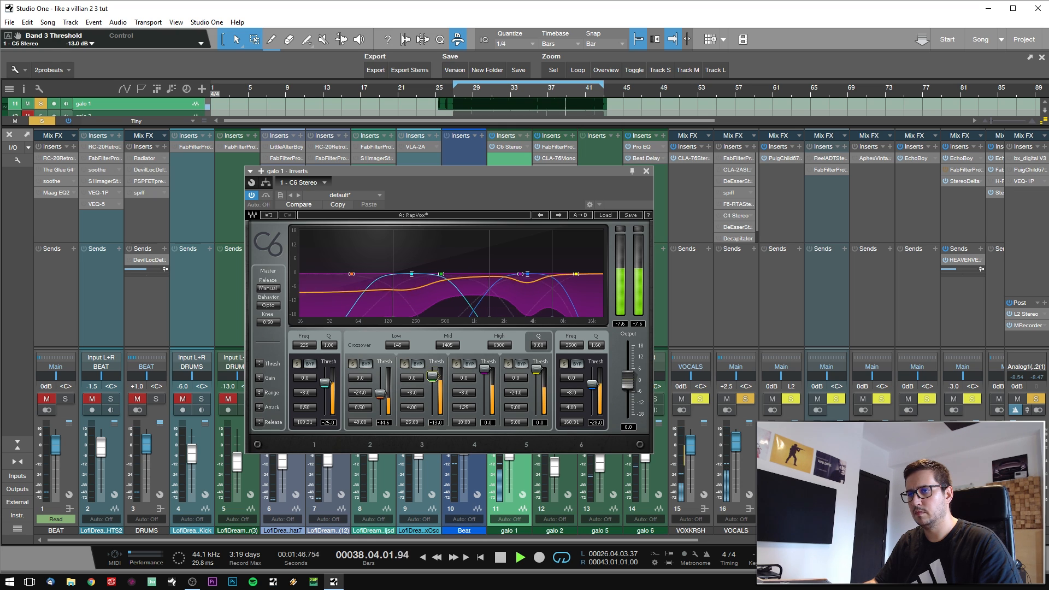
click(405, 364)
click(405, 364)
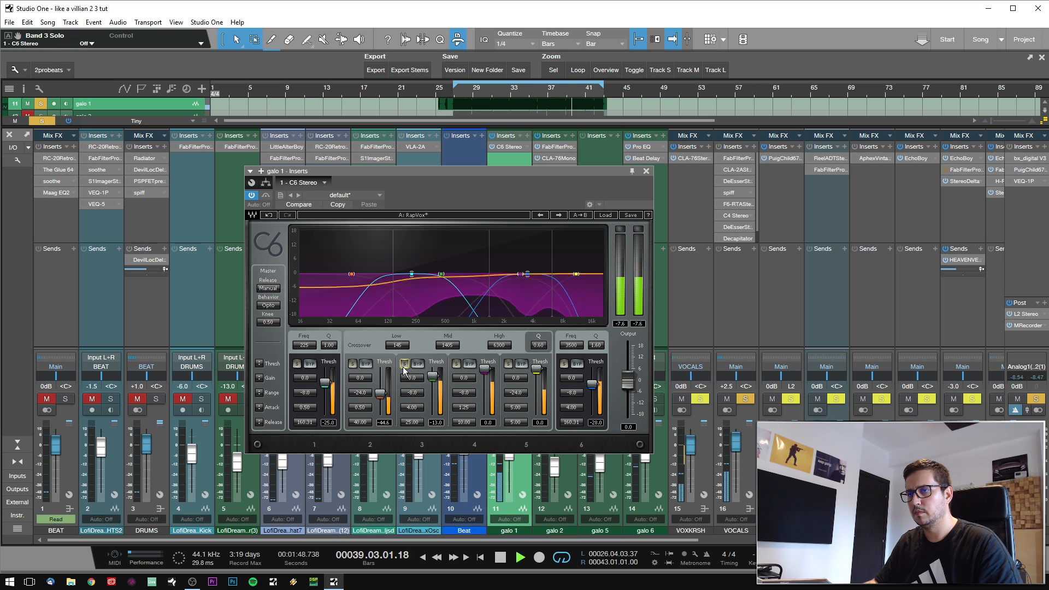
mouse_move(412, 378)
mouse_down()
mouse_move(412, 364)
mouse_move(412, 377)
mouse_up()
- Audition band 4 in solo, set its threshold to -15.4 dB and gain to 2.2 dB, and A/B the plugin bypass
click(457, 365)
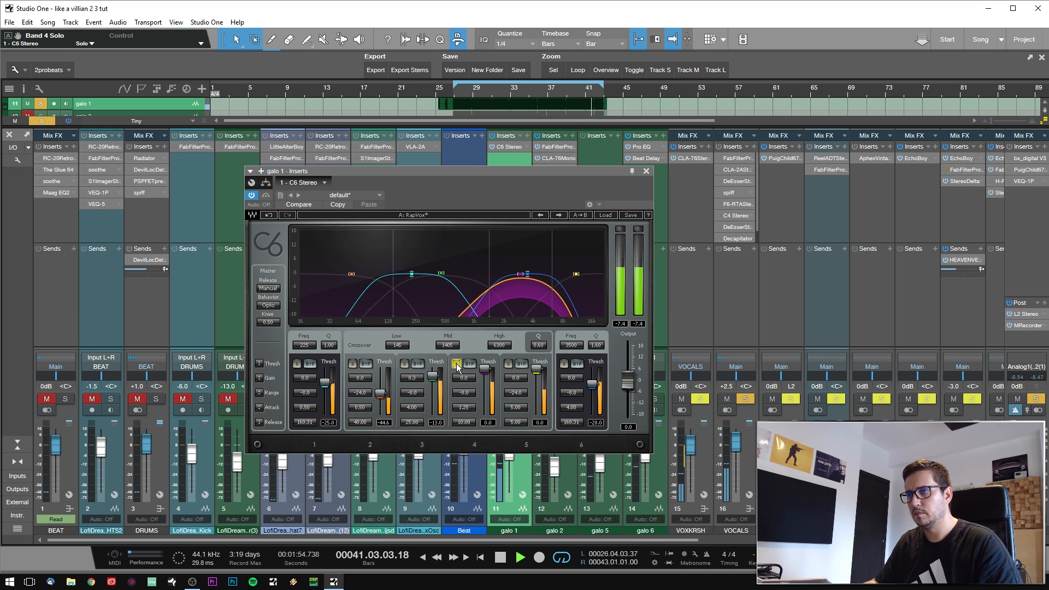
click(456, 364)
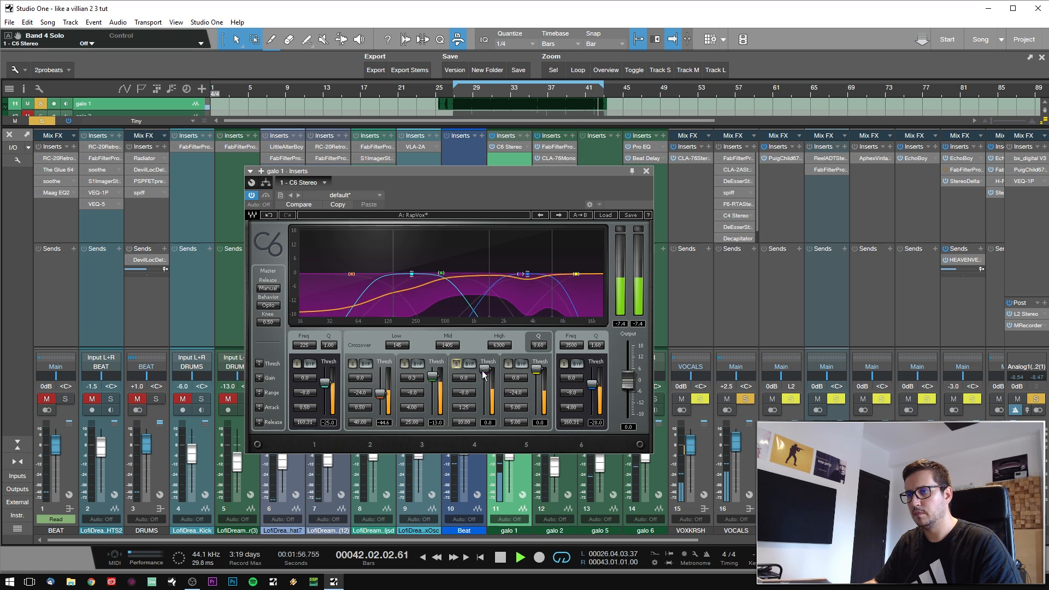
drag(484, 370, 464, 379)
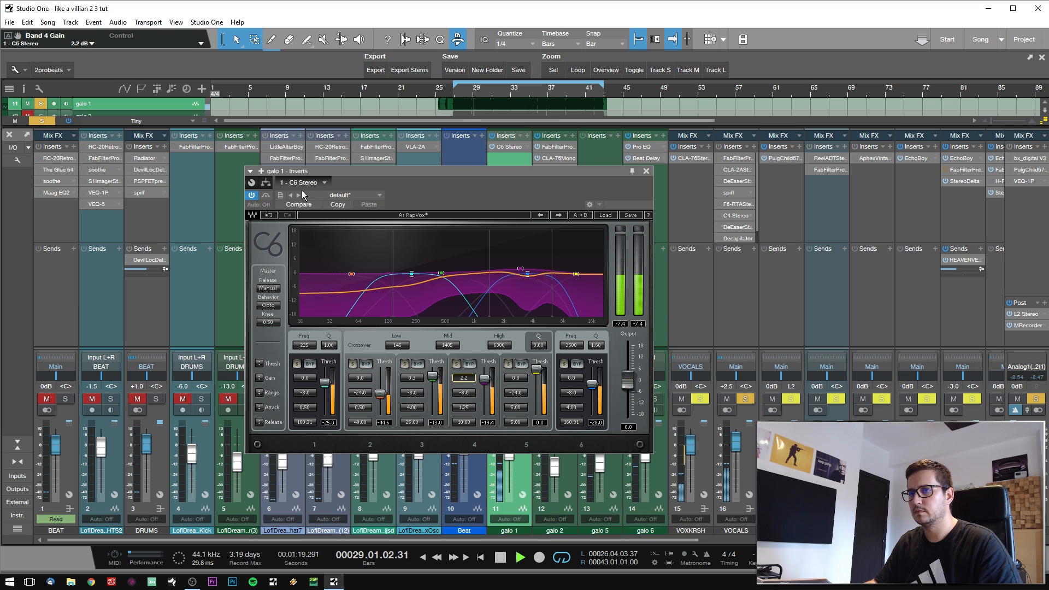
click(268, 196)
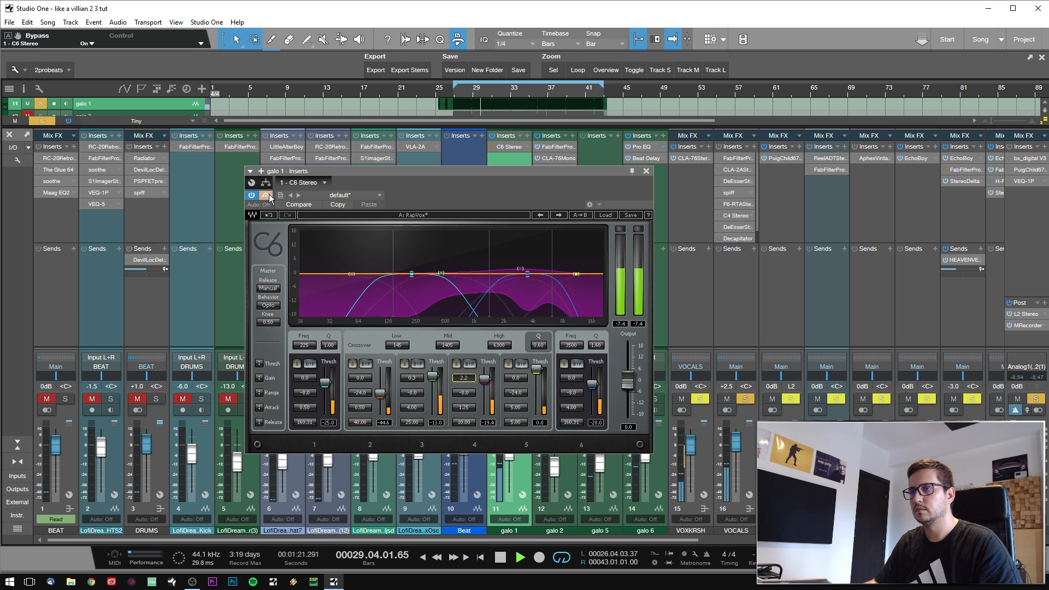
click(266, 196)
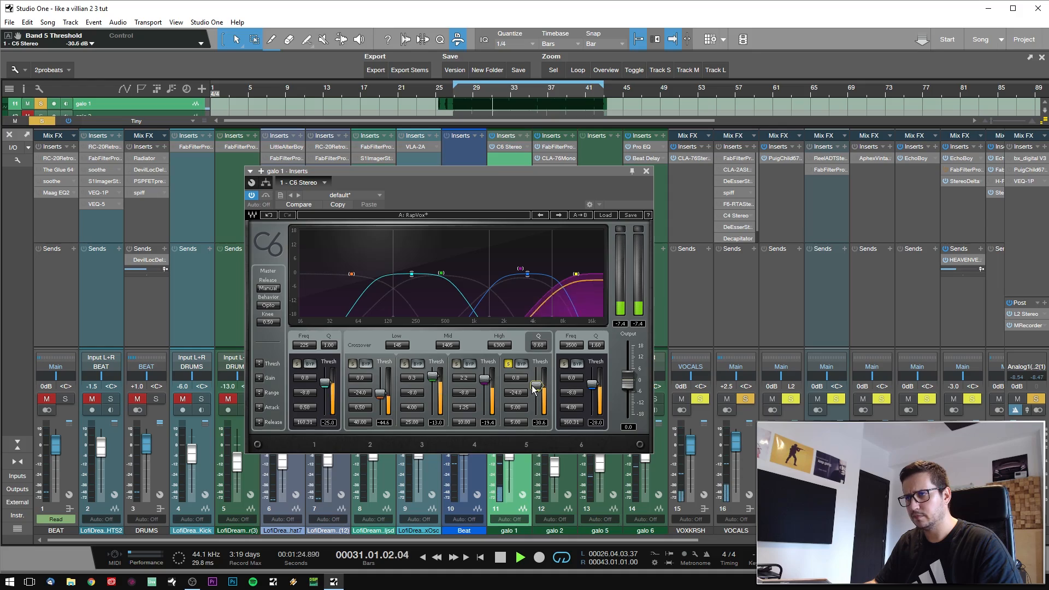
- Set band 5's threshold to about -17.2 dB during playback, checking the band in solo
click(508, 364)
drag(538, 389, 537, 377)
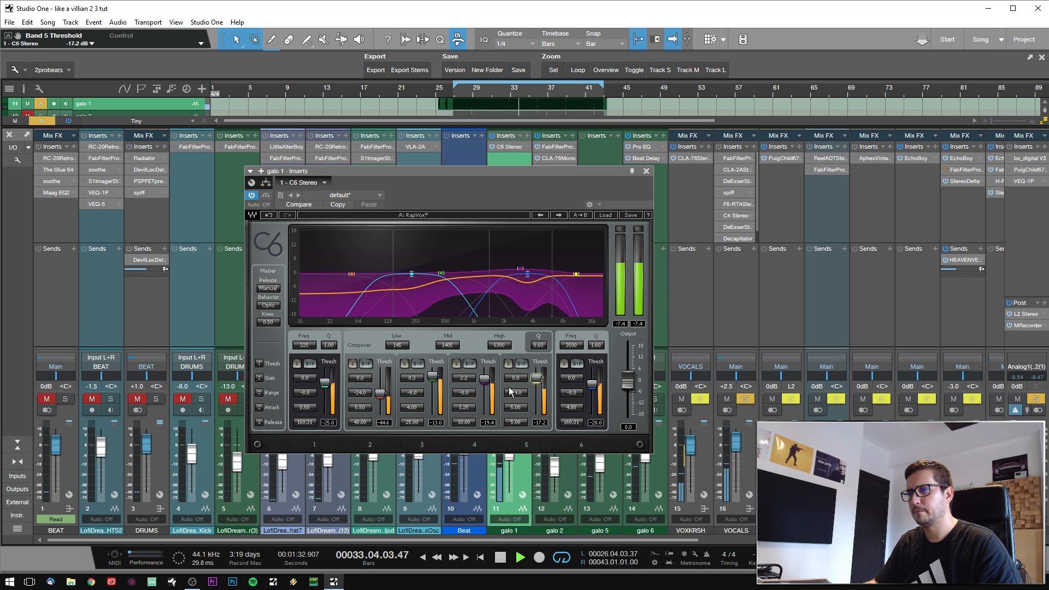
click(508, 363)
click(508, 363)
- Recheck band 4 in solo and bypass the band
click(456, 363)
click(456, 363)
click(470, 363)
- Recheck band 3 in solo and reset its gain to 0 dB
click(405, 363)
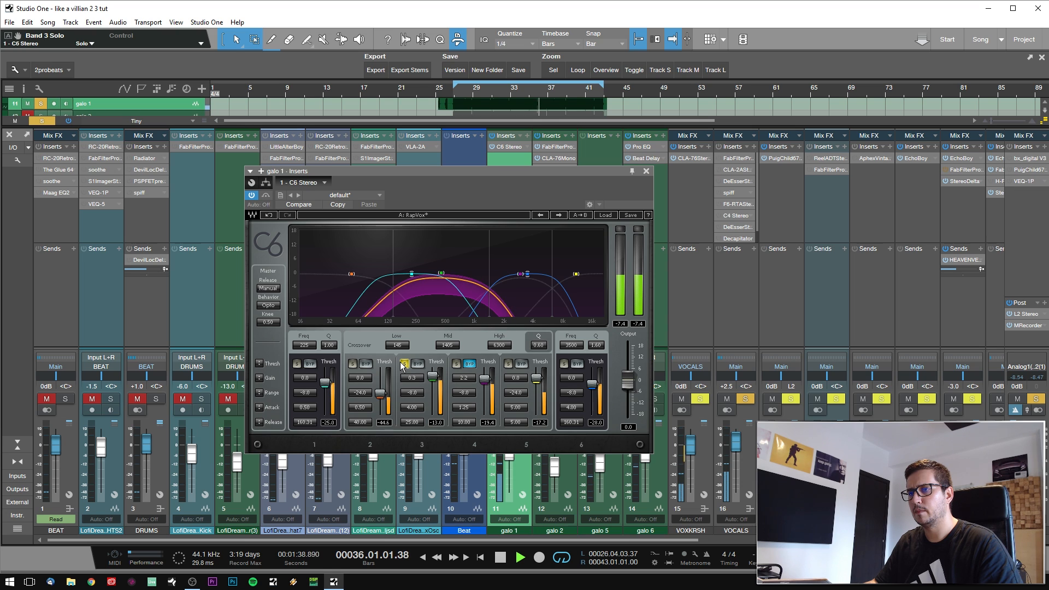
click(403, 363)
double_click(419, 378)
text(0)
key(Return)
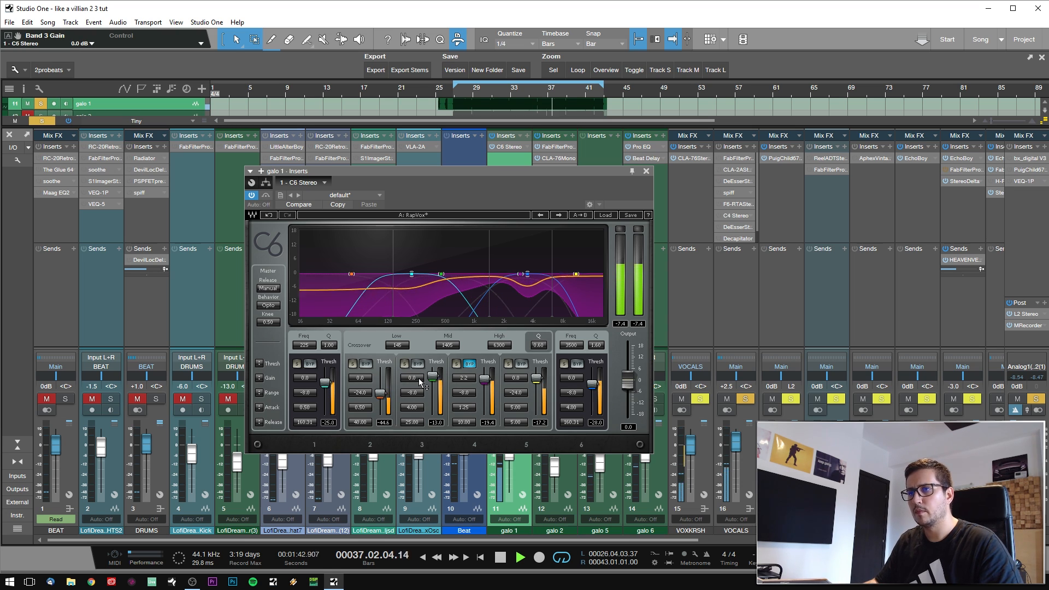
- Unsolo the galo 1 track to hear the vocal in the full mix, and A/B the whole C6 with its bypass
click(1038, 402)
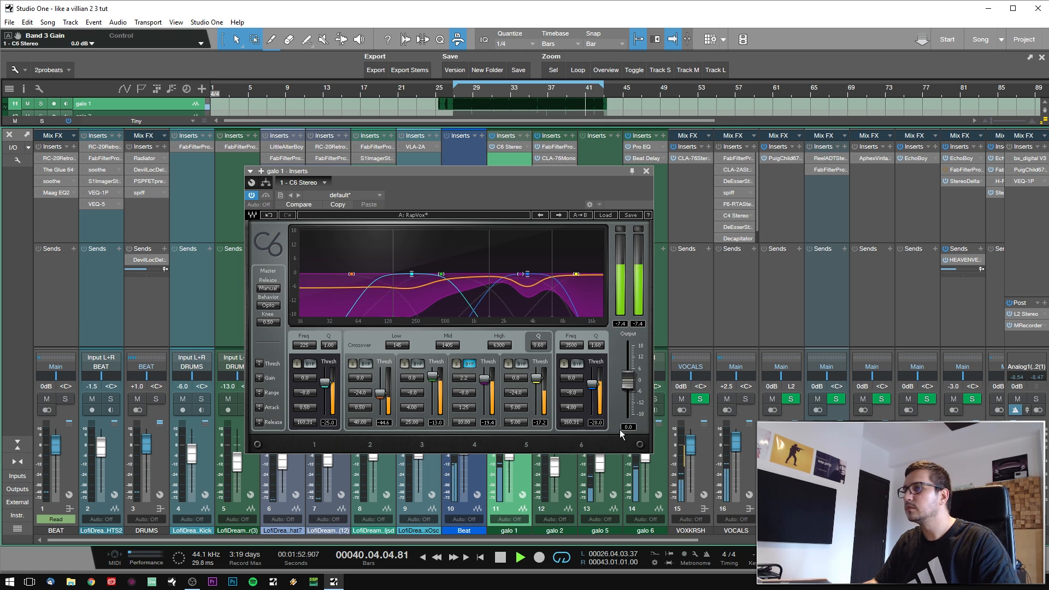
click(265, 196)
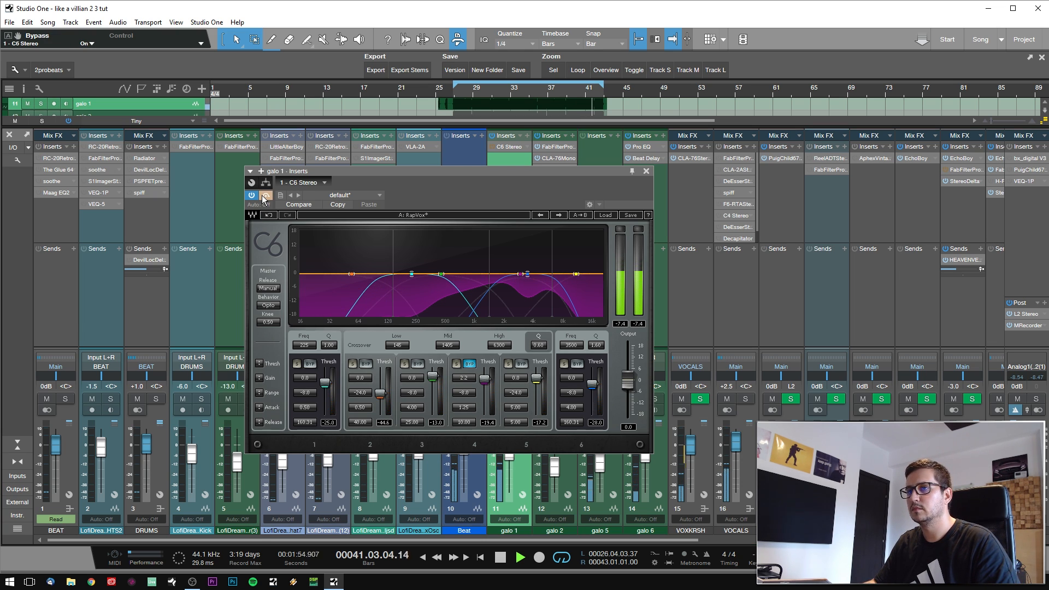
click(265, 196)
- Set the C6 output gain to 2 dB to compensate for the compression
double_click(633, 428)
text(2)
key(Return)
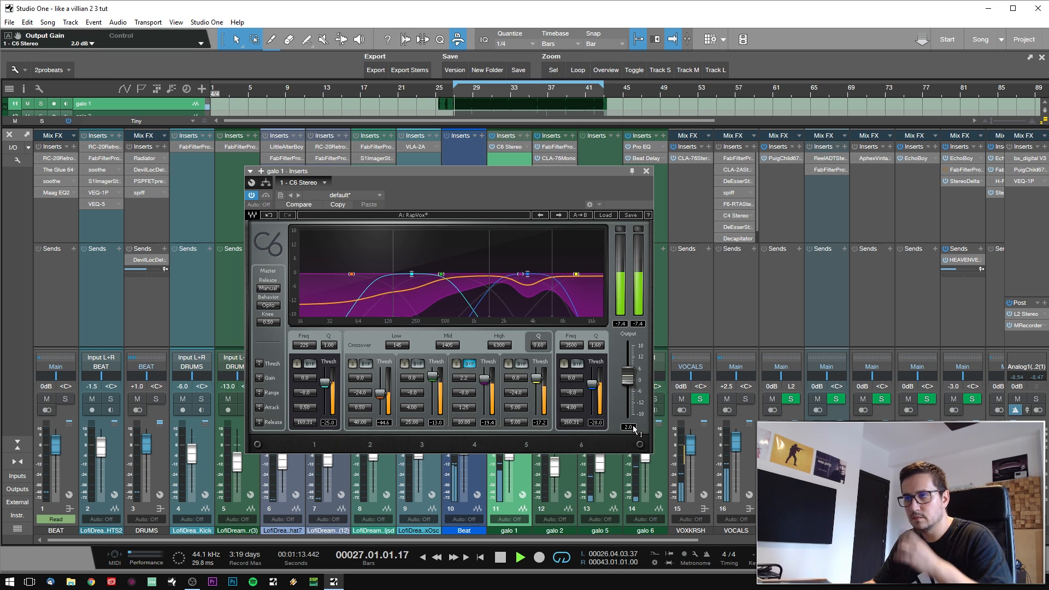
- Compare the level-compensated vocal with and without the C6 in the full mix by toggling the plugin bypass
click(266, 196)
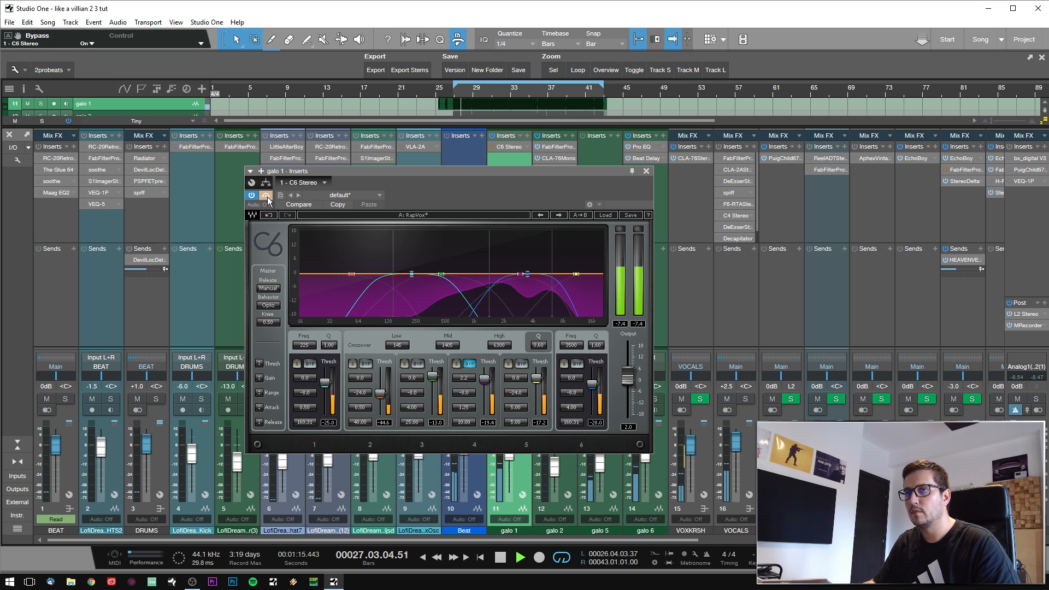
click(266, 196)
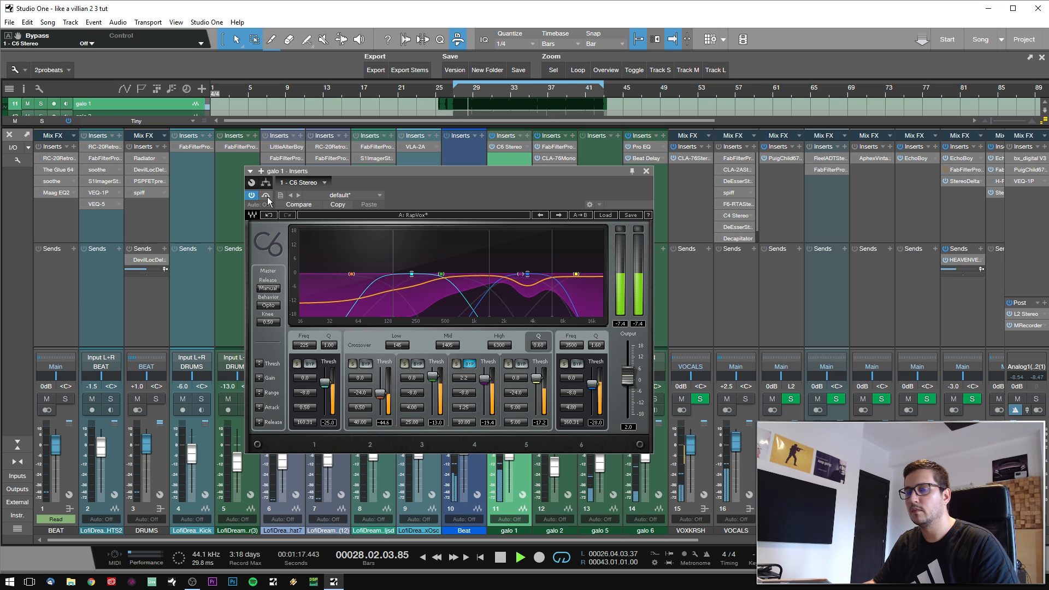
click(266, 196)
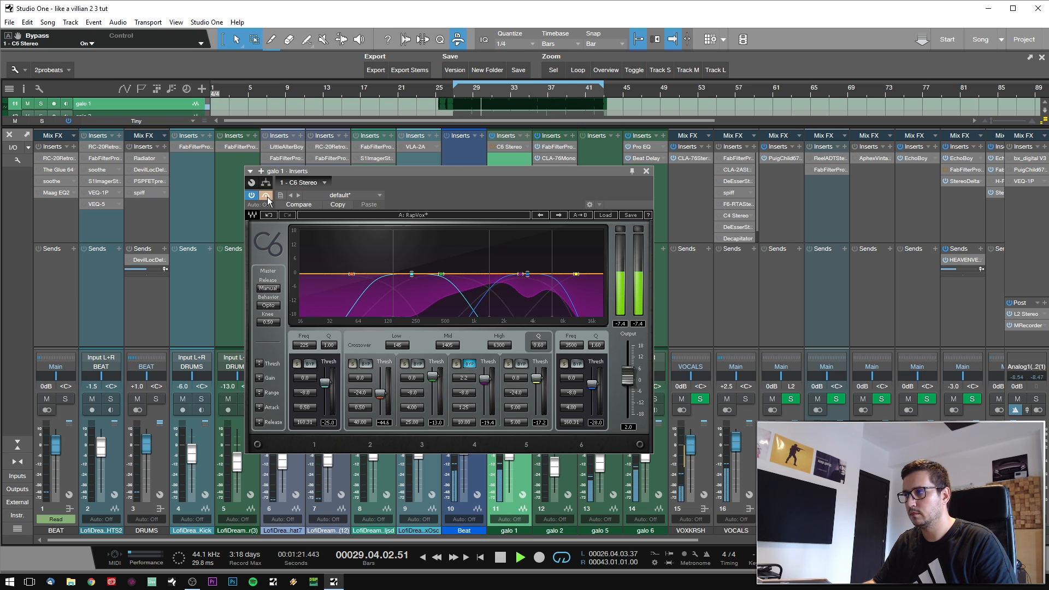
click(266, 196)
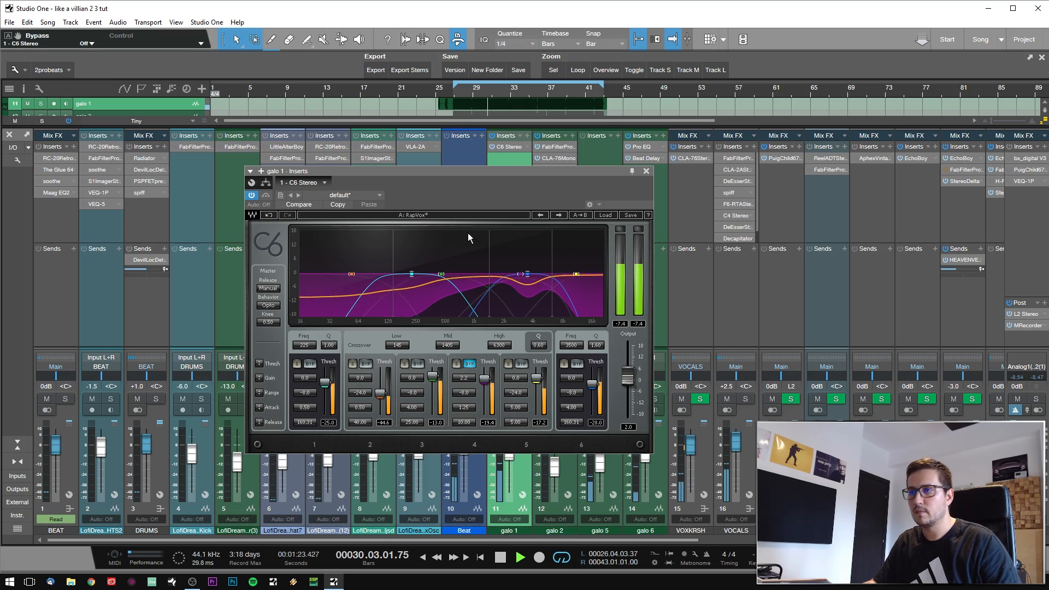